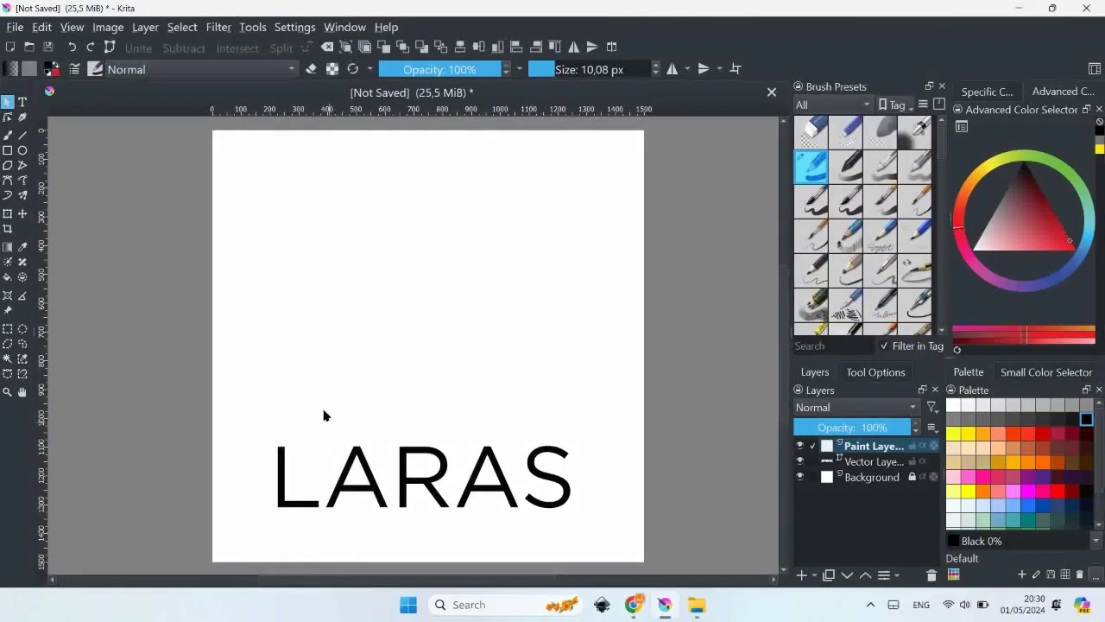
- Set up the Freehand Brush at 29.76 px in black
click(8, 136)
drag(552, 69, 562, 69)
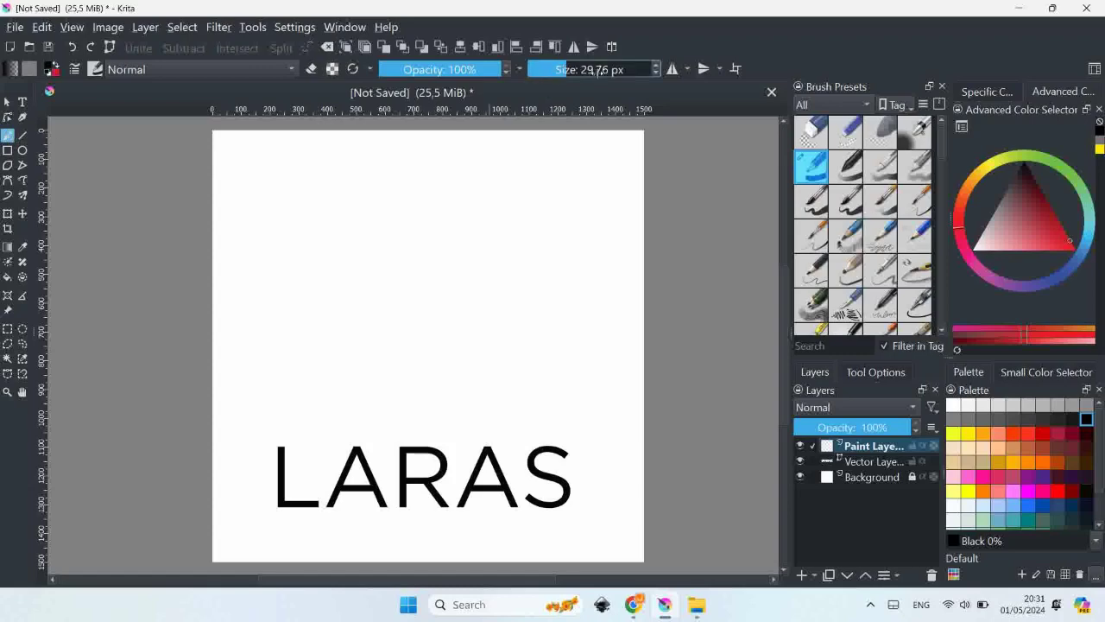
click(1089, 420)
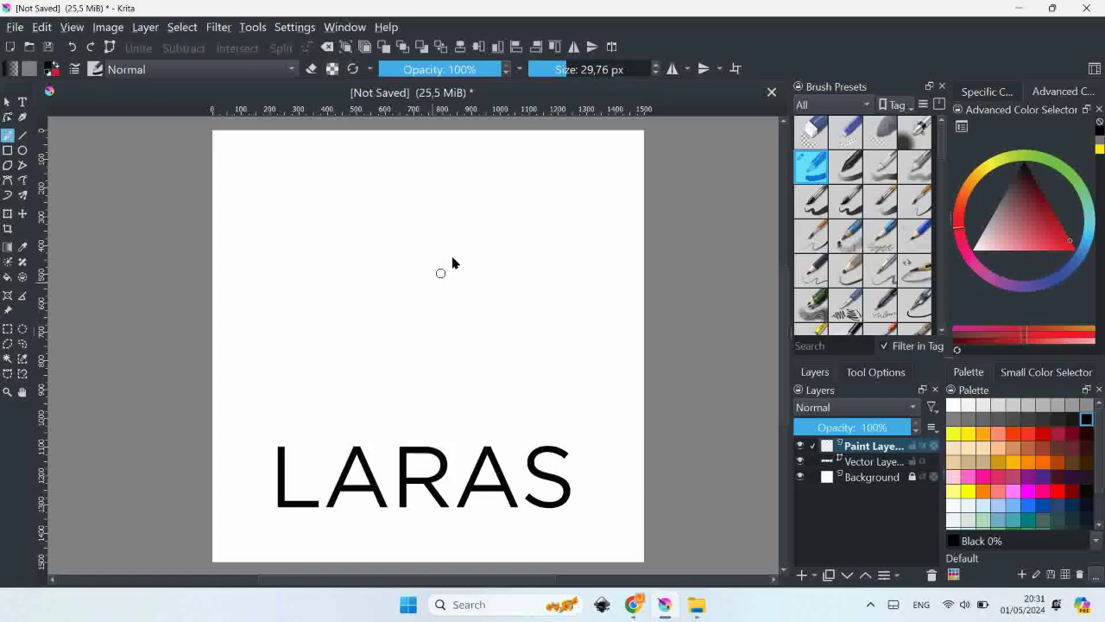
- Sketch the mirrored top peak, the lower diagonals and the triangle's long left side
click(672, 69)
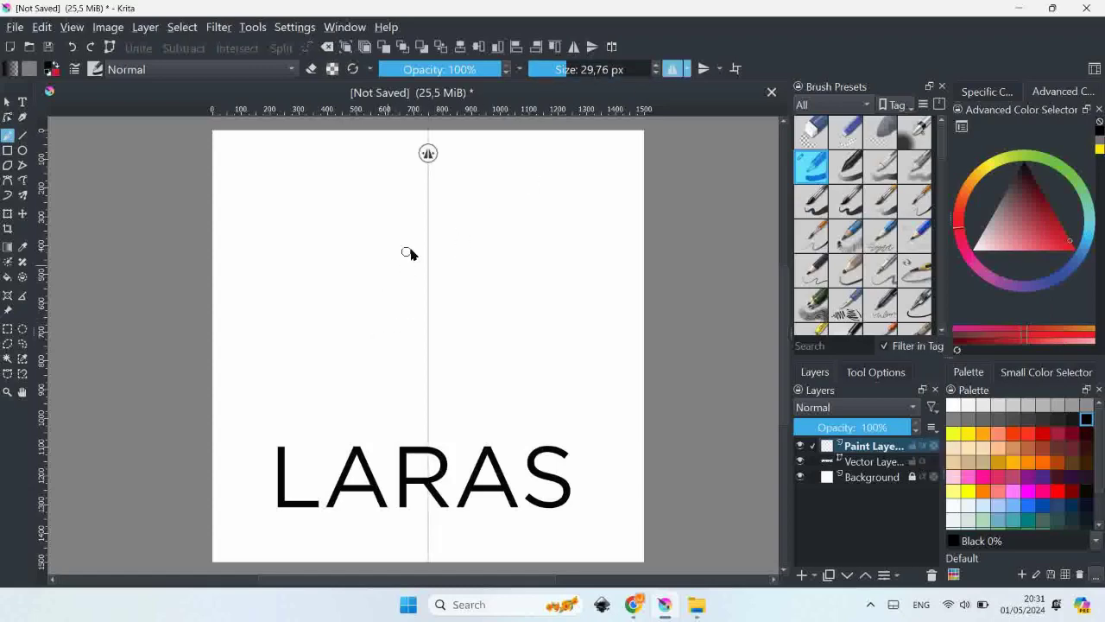
mouse_move(427, 213)
mouse_down()
mouse_move(348, 299)
mouse_move(479, 298)
mouse_move(406, 380)
mouse_up()
click(670, 69)
drag(358, 337, 420, 385)
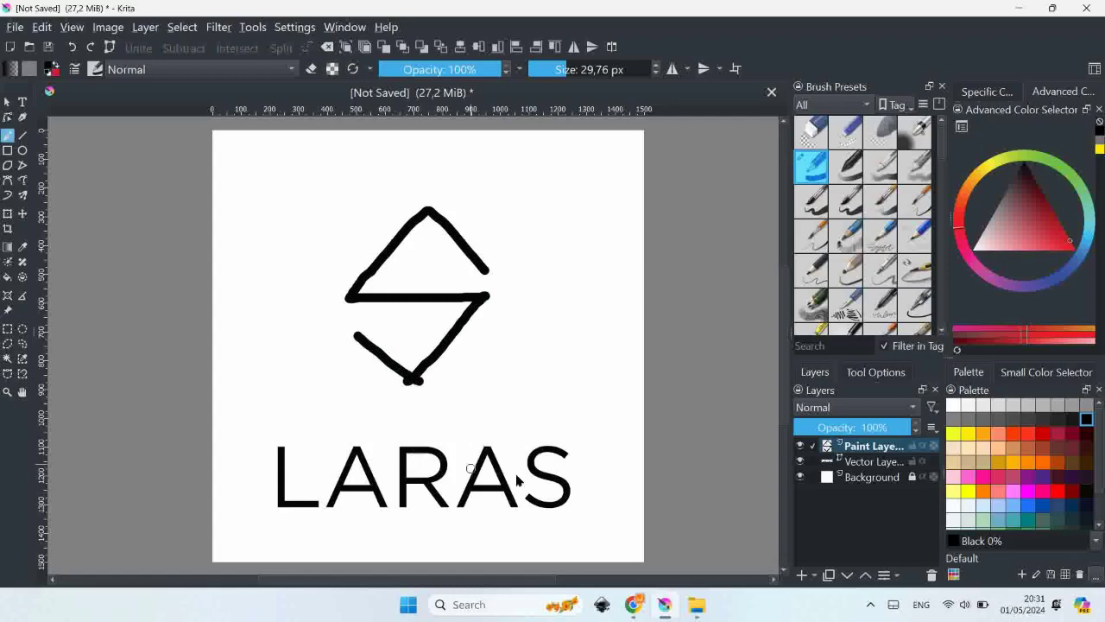
drag(529, 501, 594, 450)
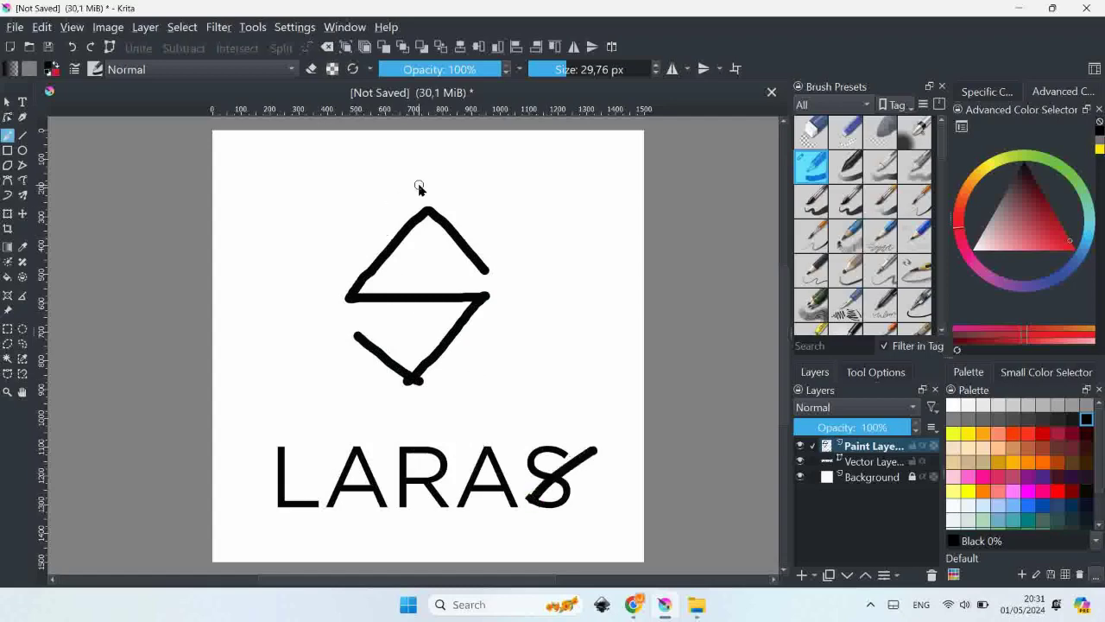
mouse_move(415, 183)
mouse_down()
mouse_move(310, 320)
mouse_move(439, 319)
mouse_up()
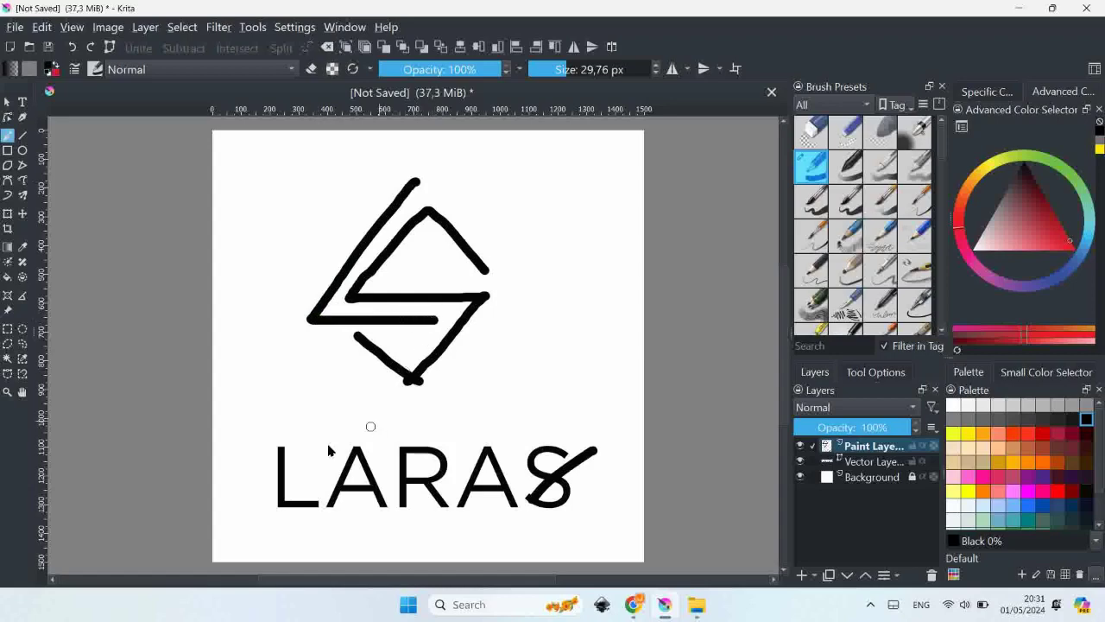
- Sketch the triangle's base, right side and crossing diagonals, then fade the layer to 17%
drag(257, 486, 311, 457)
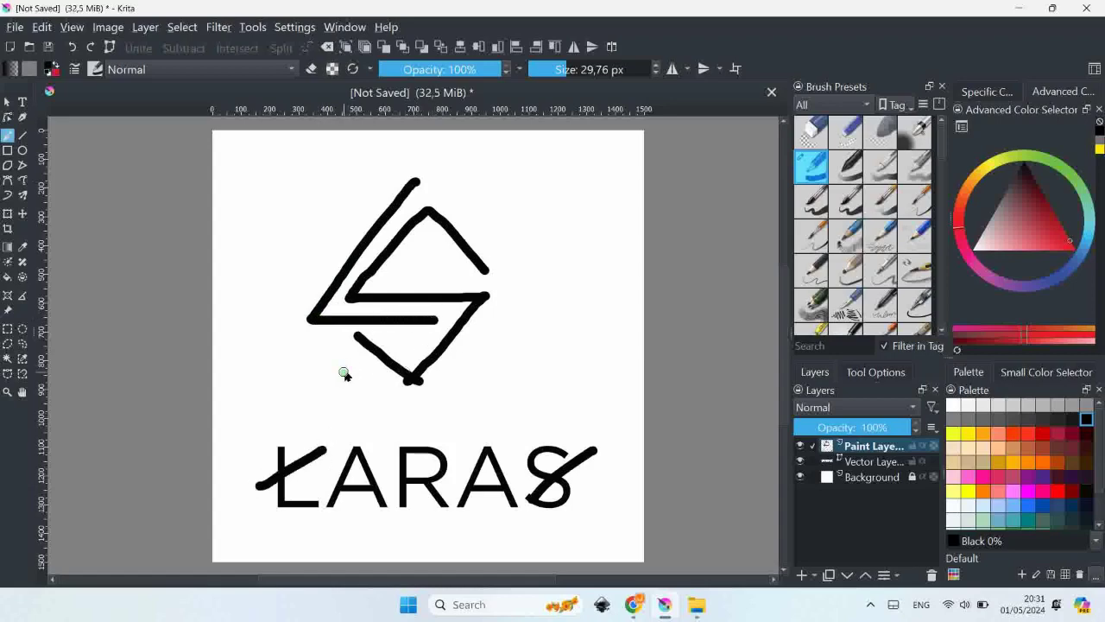
mouse_move(343, 373)
mouse_down()
mouse_move(429, 252)
mouse_move(508, 369)
mouse_up()
drag(325, 493, 391, 450)
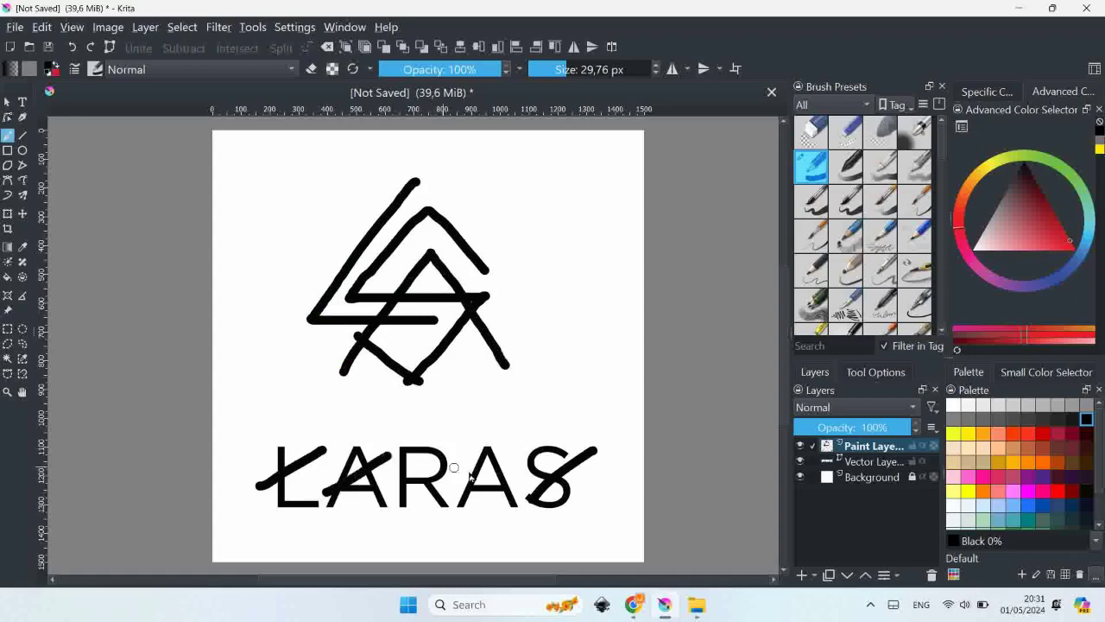
drag(458, 502, 522, 466)
mouse_move(440, 182)
mouse_down()
mouse_move(541, 309)
mouse_move(501, 321)
mouse_move(537, 371)
mouse_up()
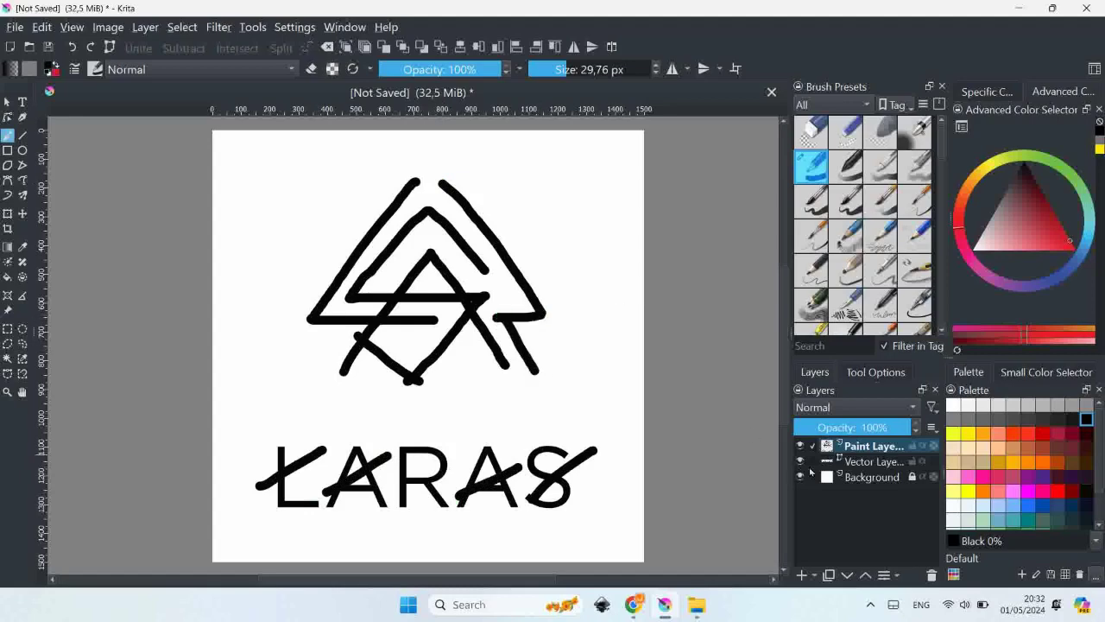
drag(855, 427, 813, 429)
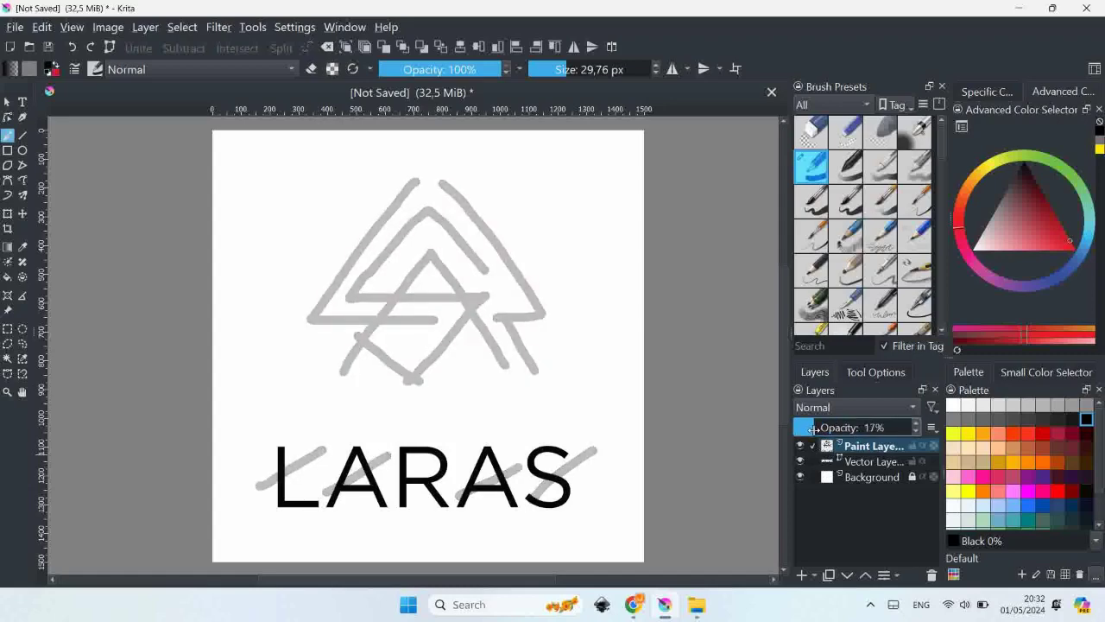
- Add a new vector layer above the faded sketch layer
click(814, 574)
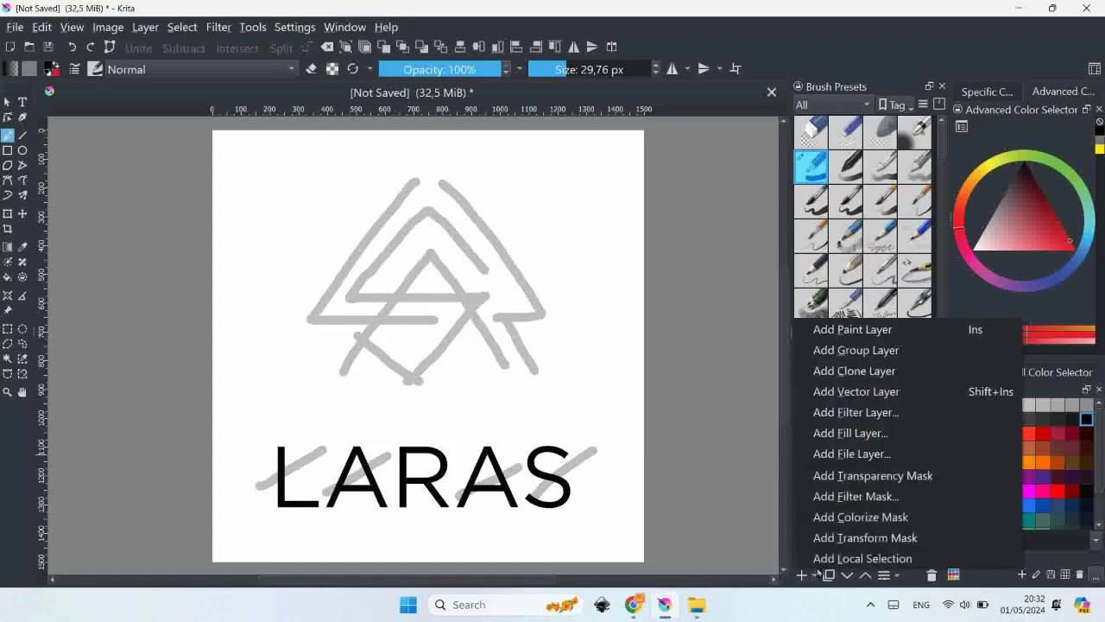
click(847, 393)
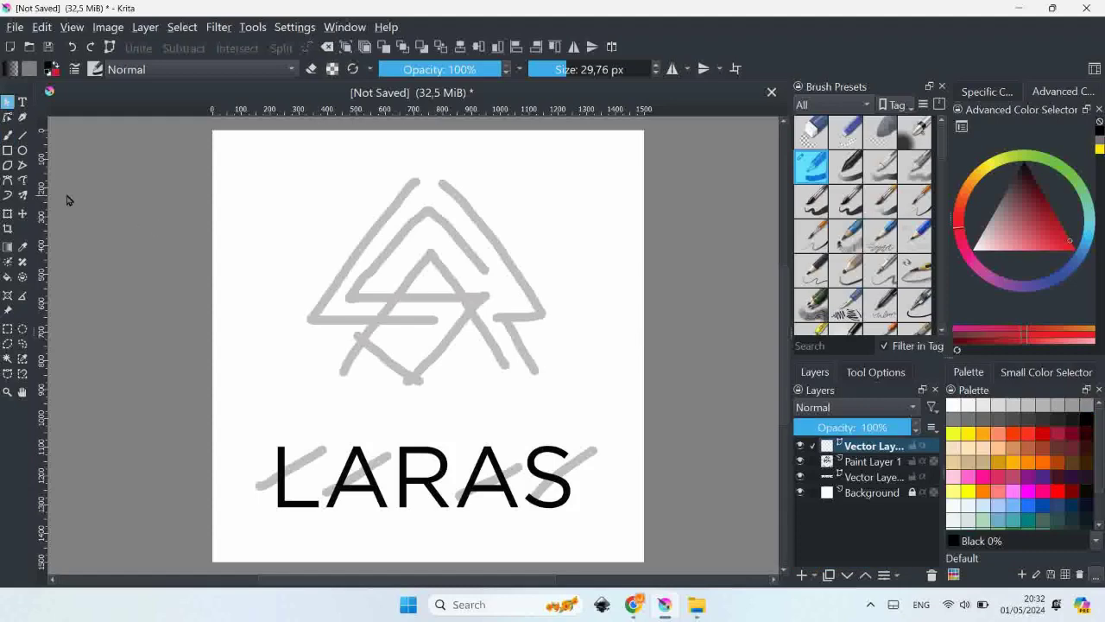
- Trace the zigzag as a black Bezier path through its peak, left, right and bottom corners
click(7, 180)
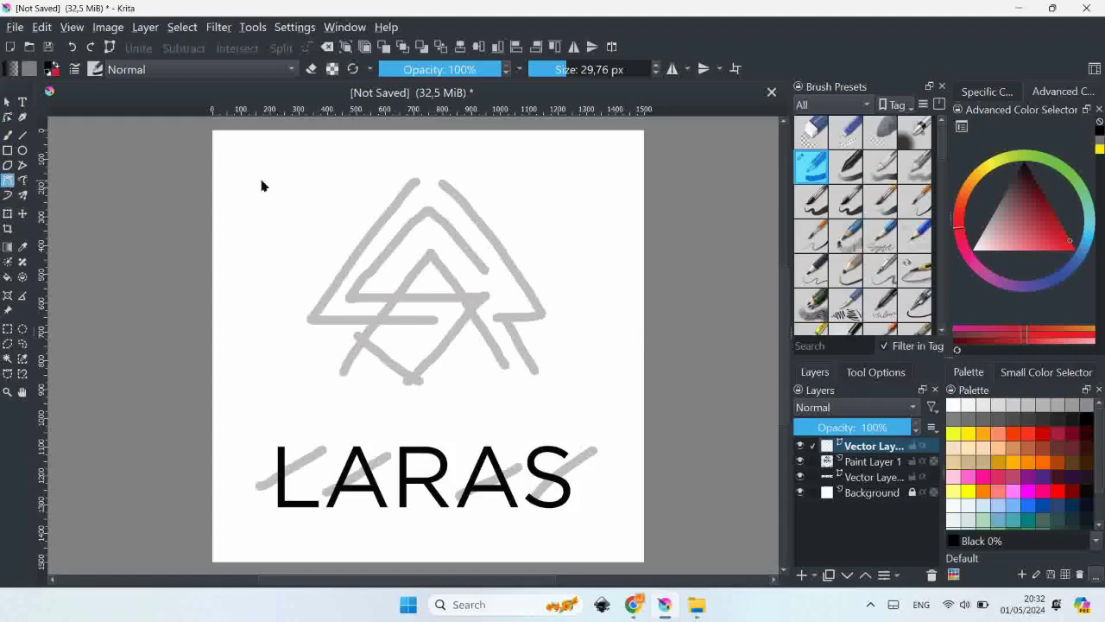
click(866, 372)
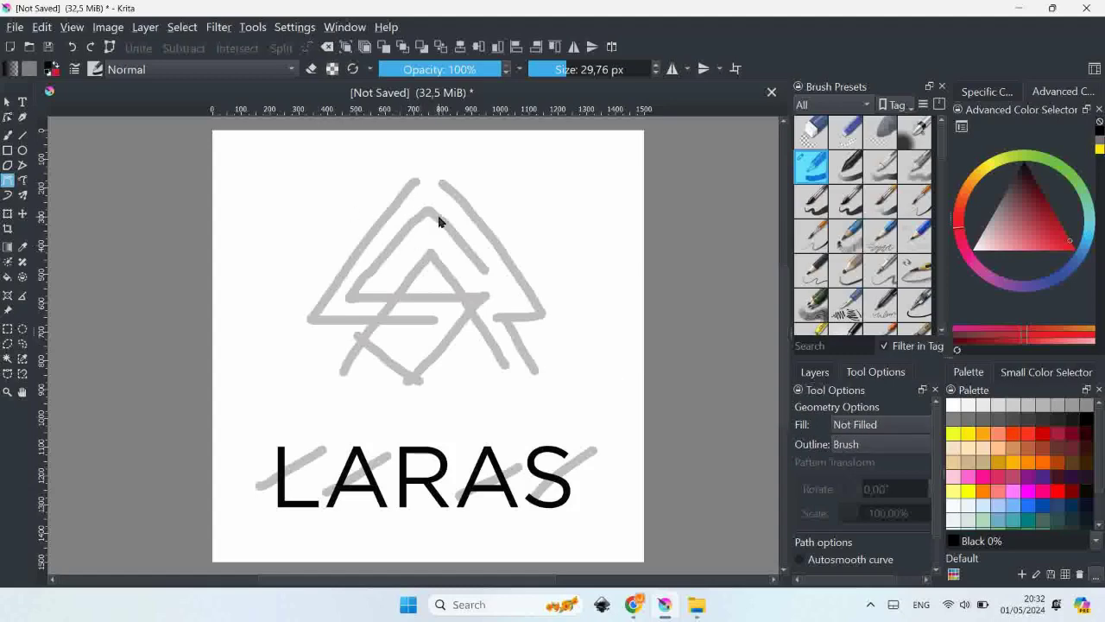
scroll(429, 250, up, 3)
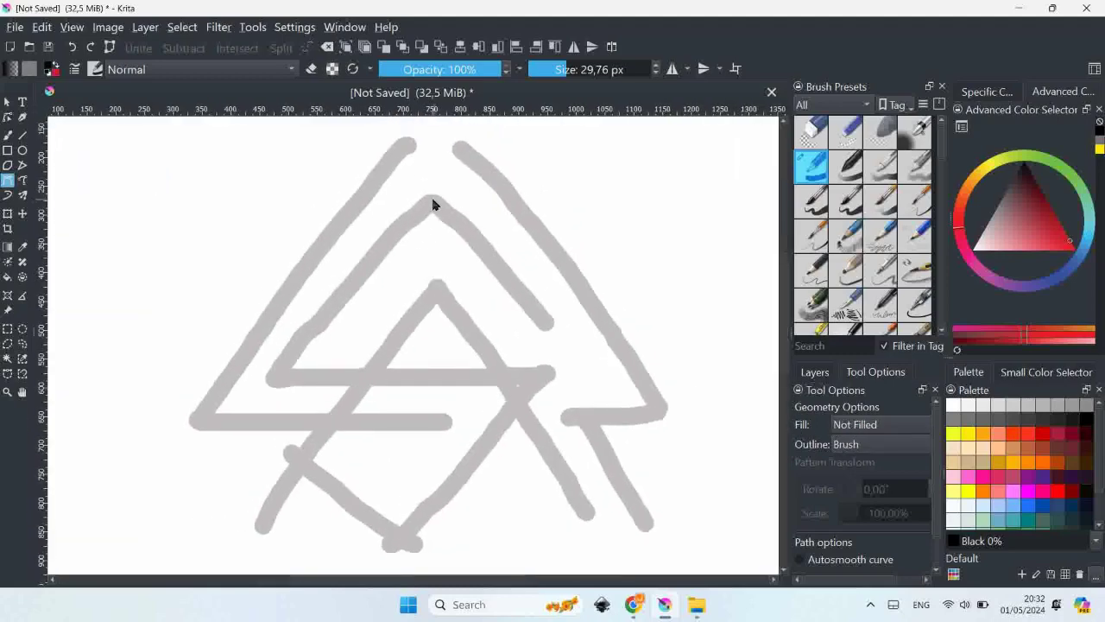
click(547, 325)
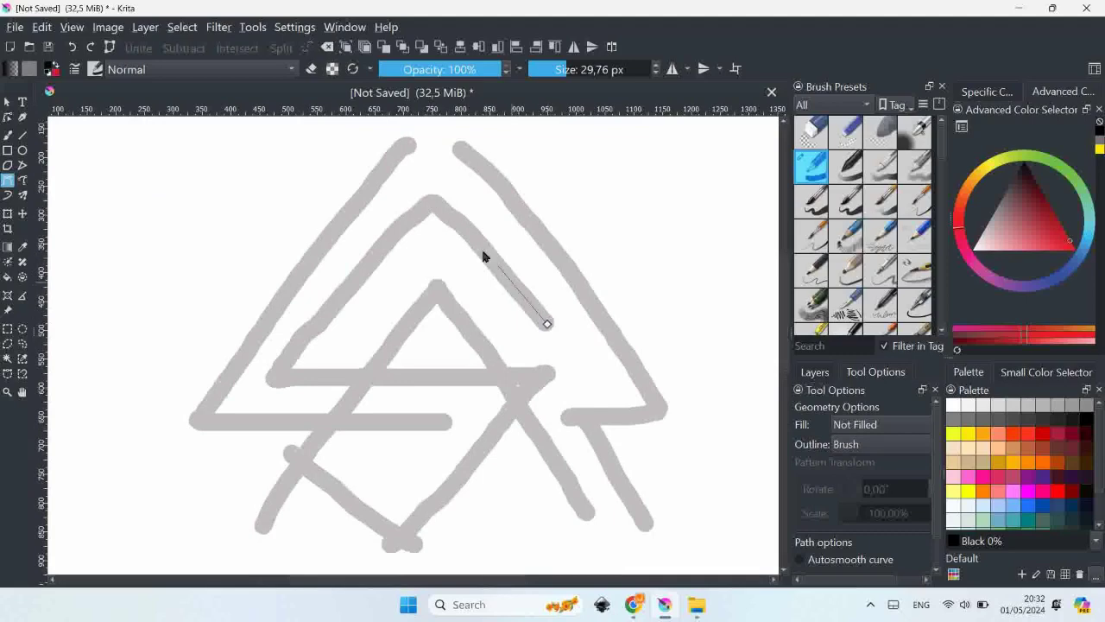
click(432, 197)
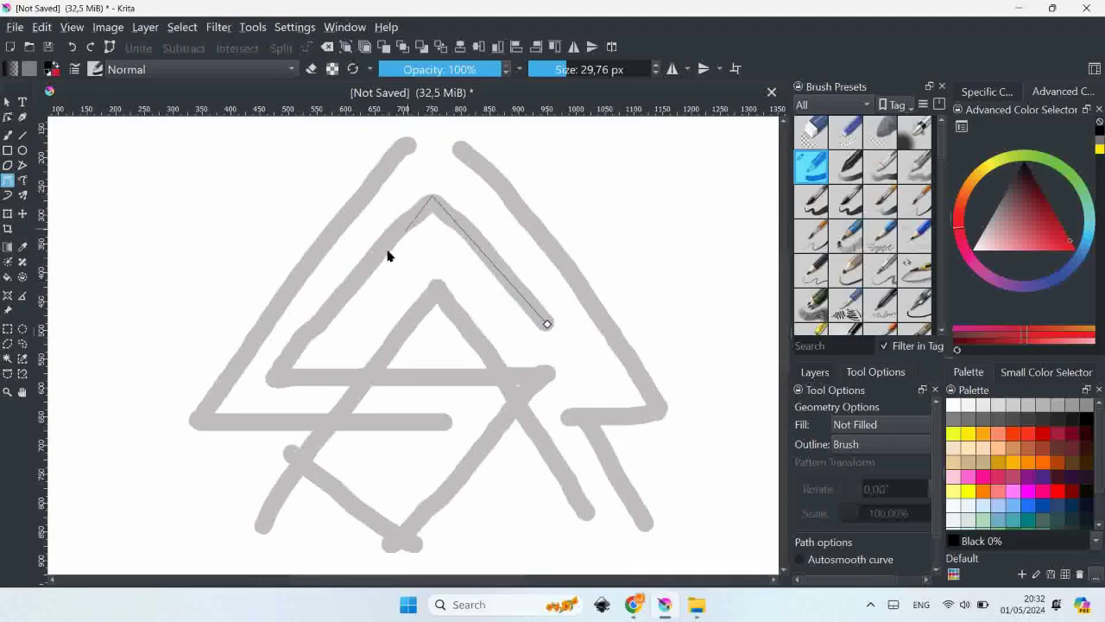
click(293, 376)
click(556, 380)
scroll(477, 453, down, 2)
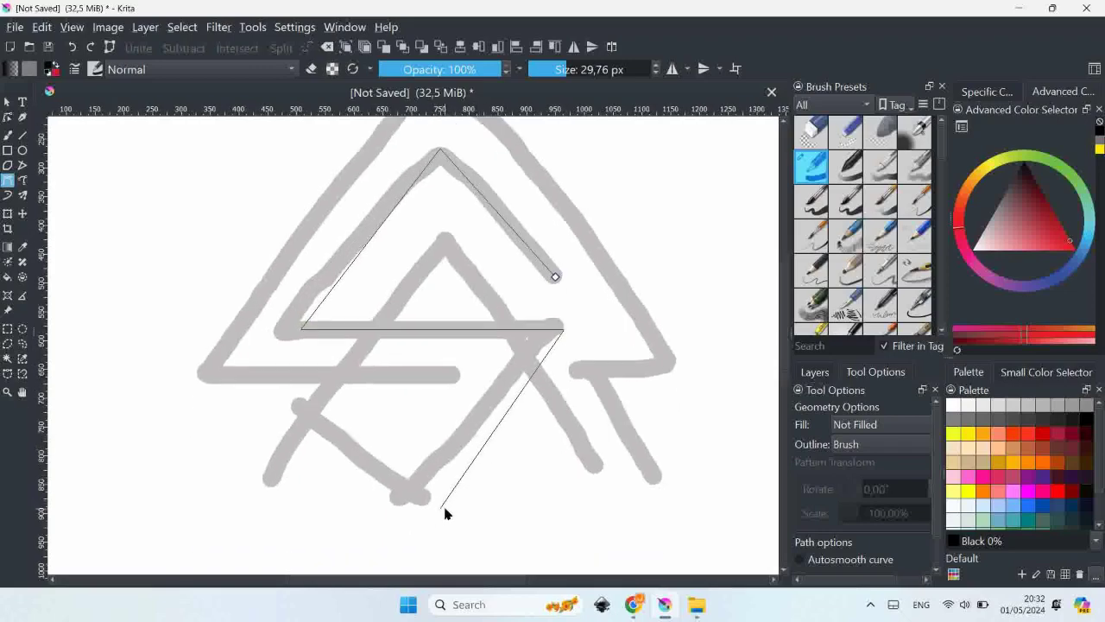
click(442, 508)
double_click(339, 423)
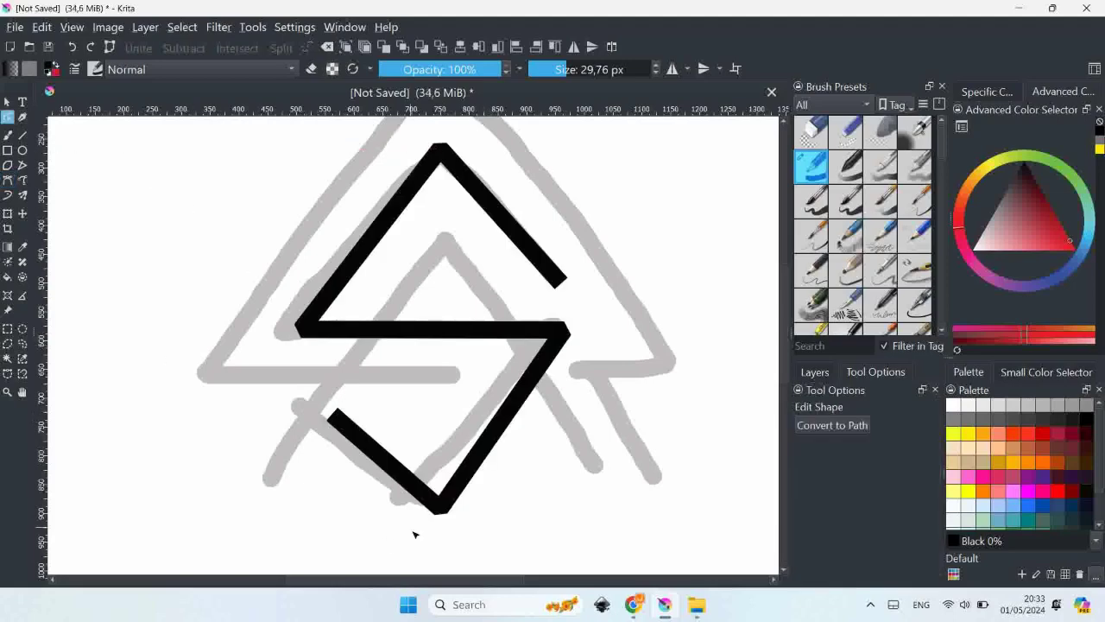
- Drag the zigzag's bottom node lower, then start a new path at the lower left
click(437, 515)
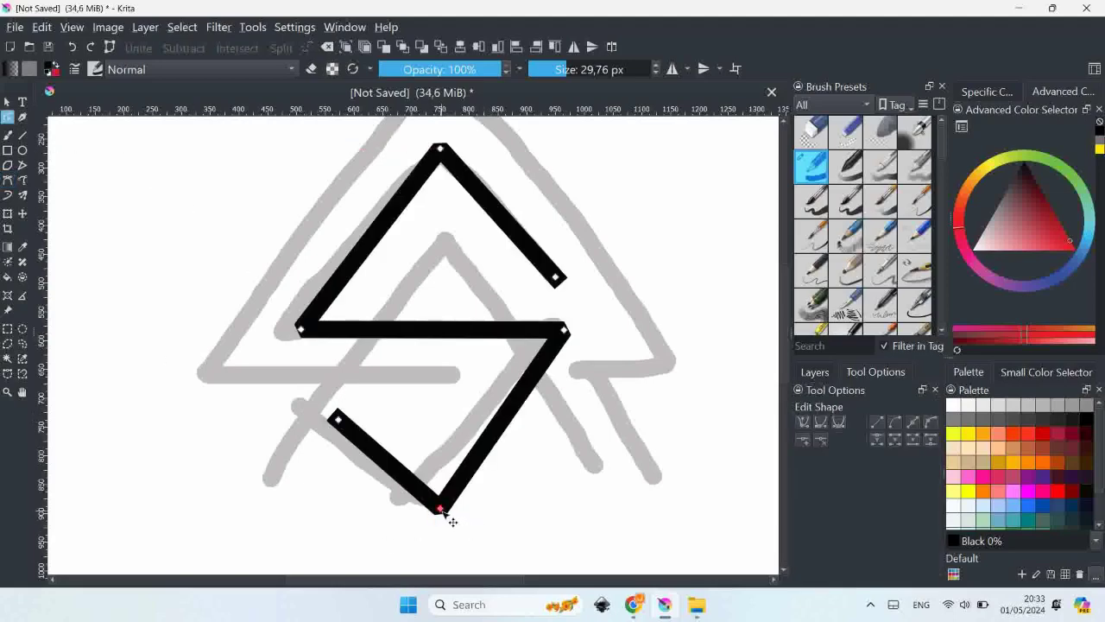
drag(441, 509, 454, 537)
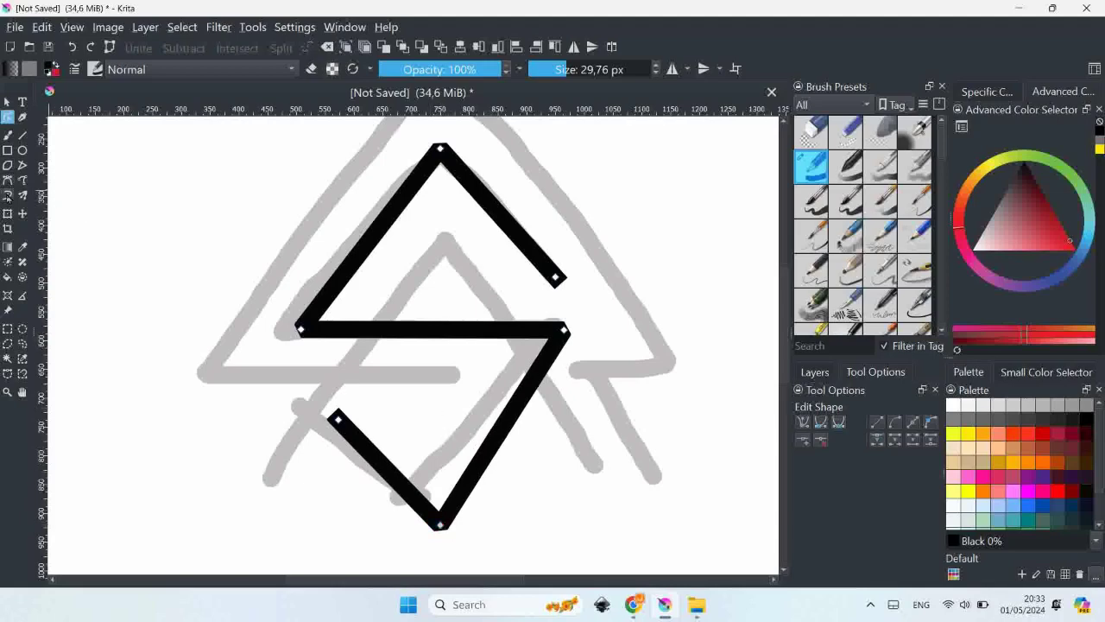
click(7, 180)
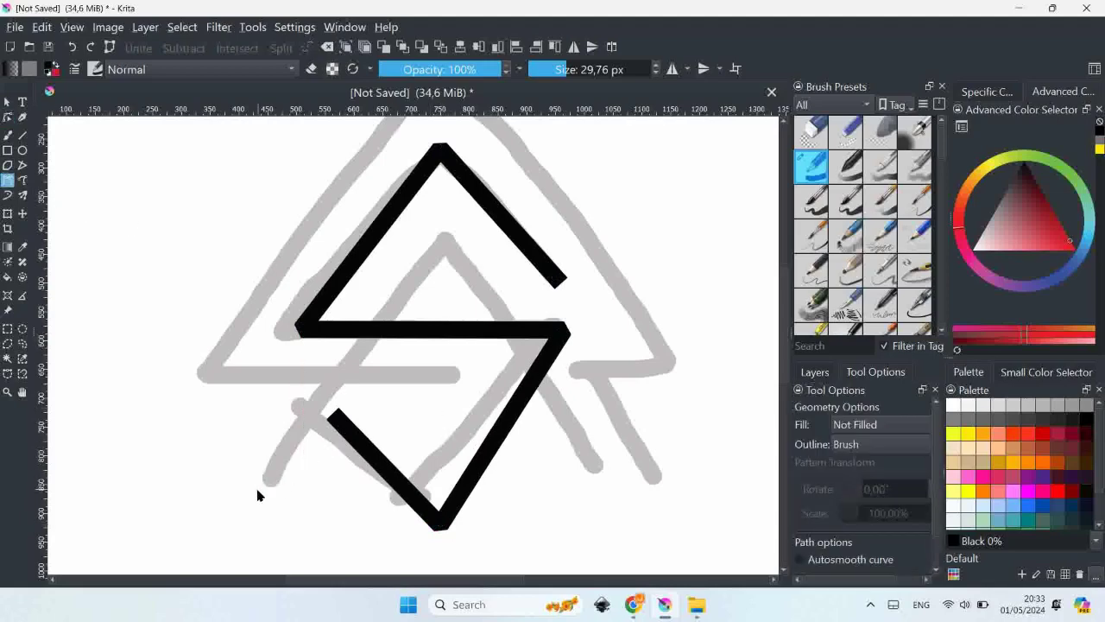
click(247, 510)
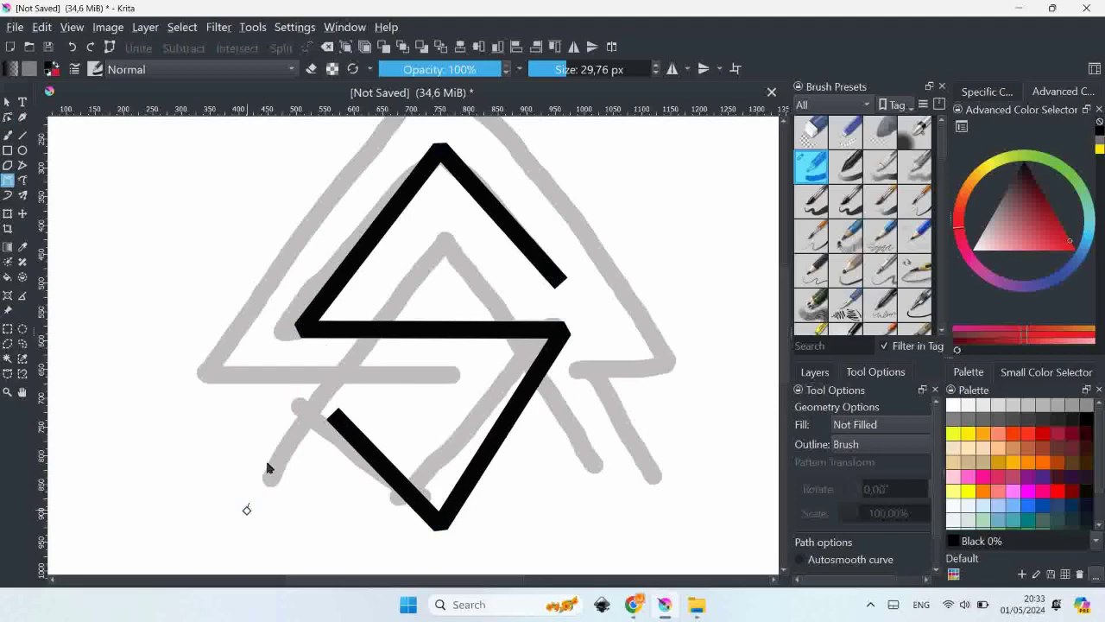
- Trace the inner triangle's sides and the outer triangle's left side and base
click(442, 236)
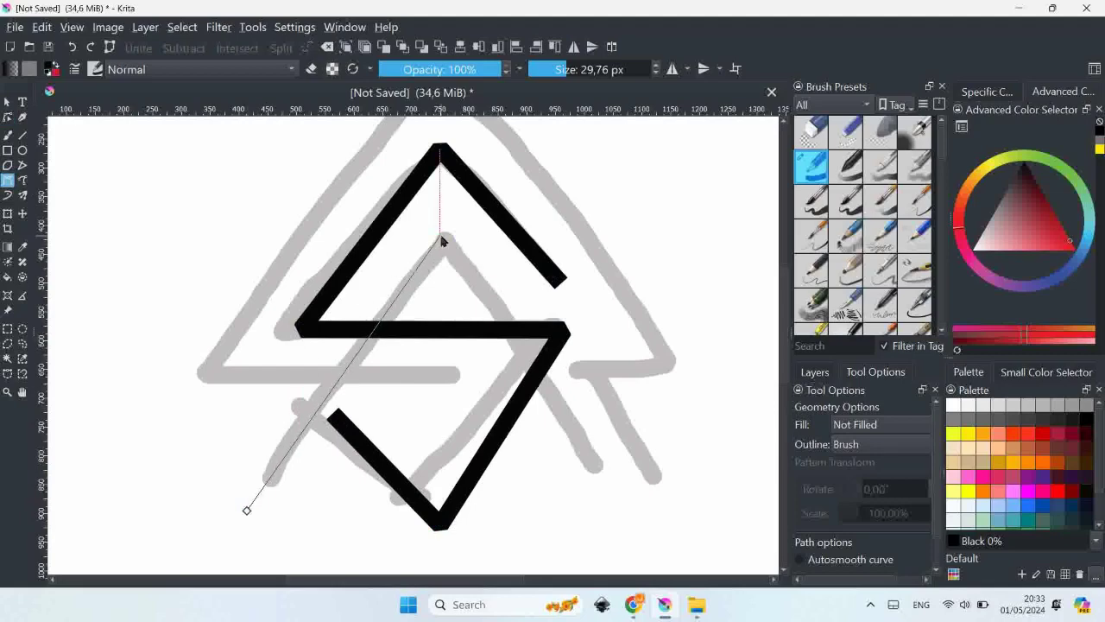
double_click(616, 508)
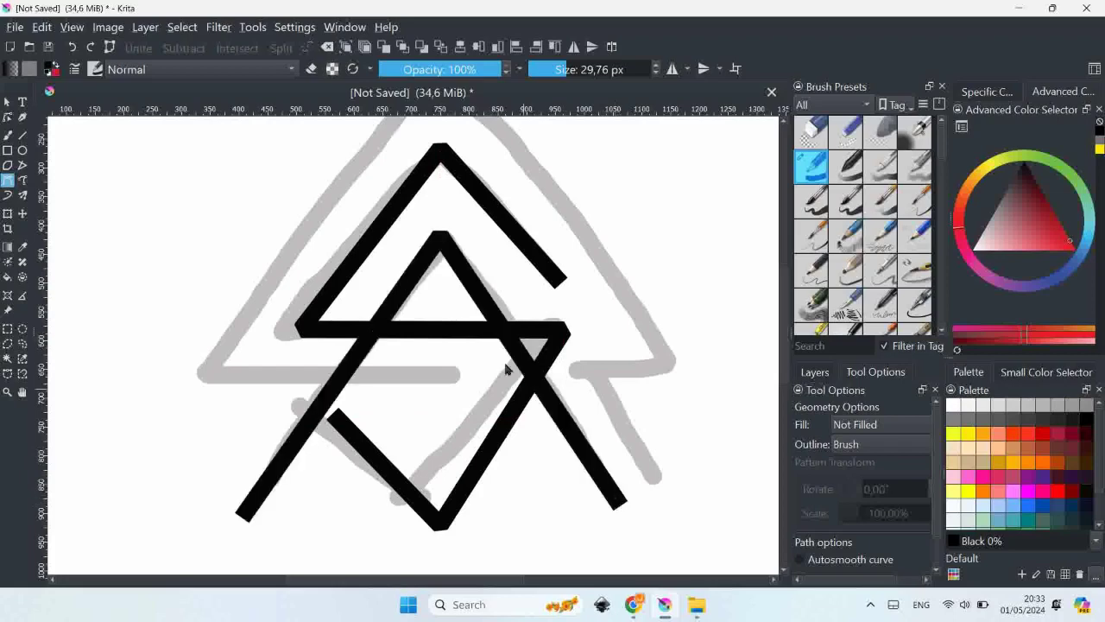
scroll(460, 322, down, 1)
scroll(437, 215, up, 1)
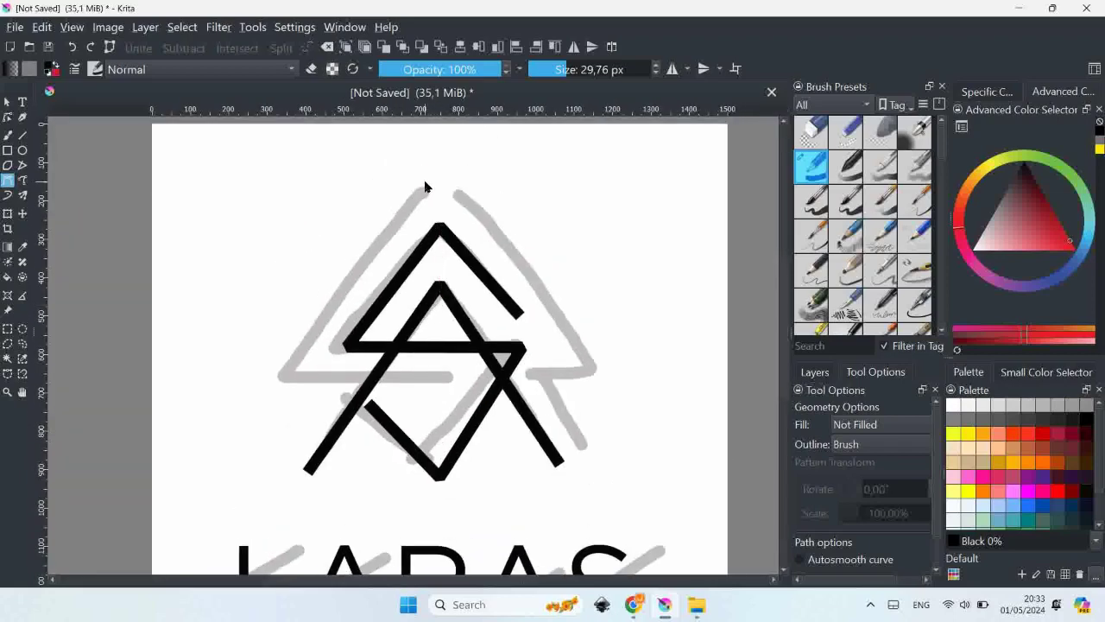
click(424, 187)
click(274, 377)
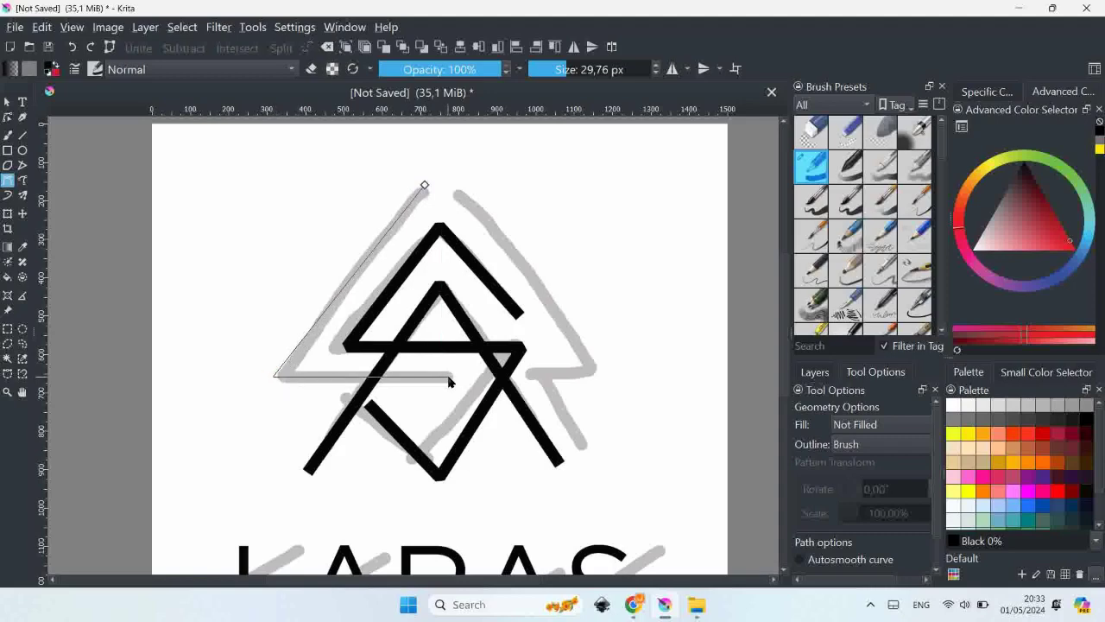
double_click(453, 377)
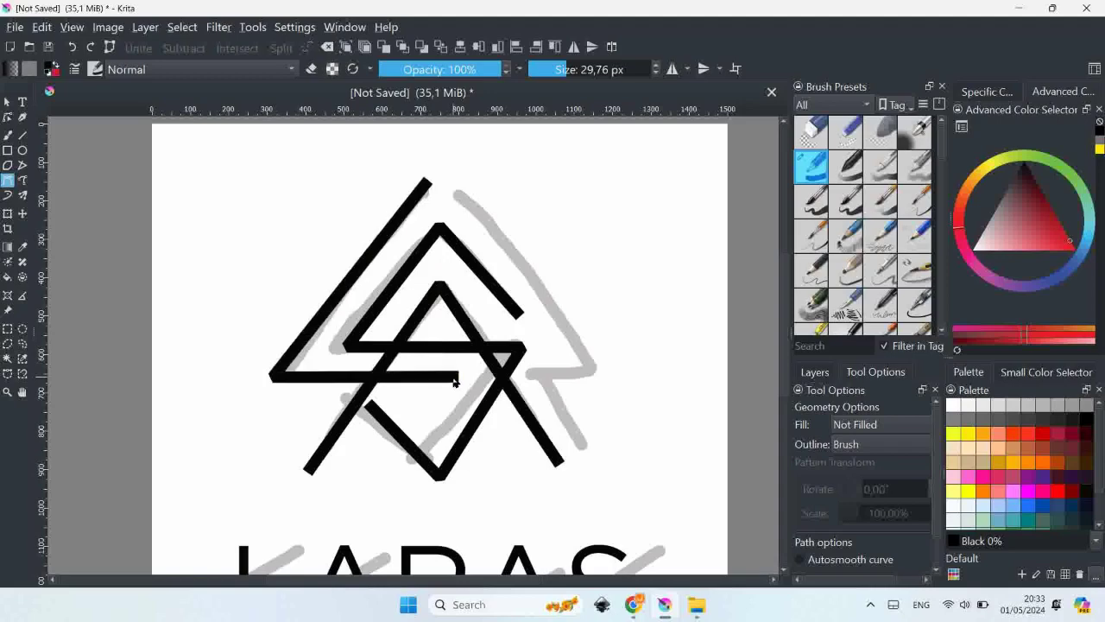
- Trace the right chevron with its short inward jog and downward leg
click(453, 185)
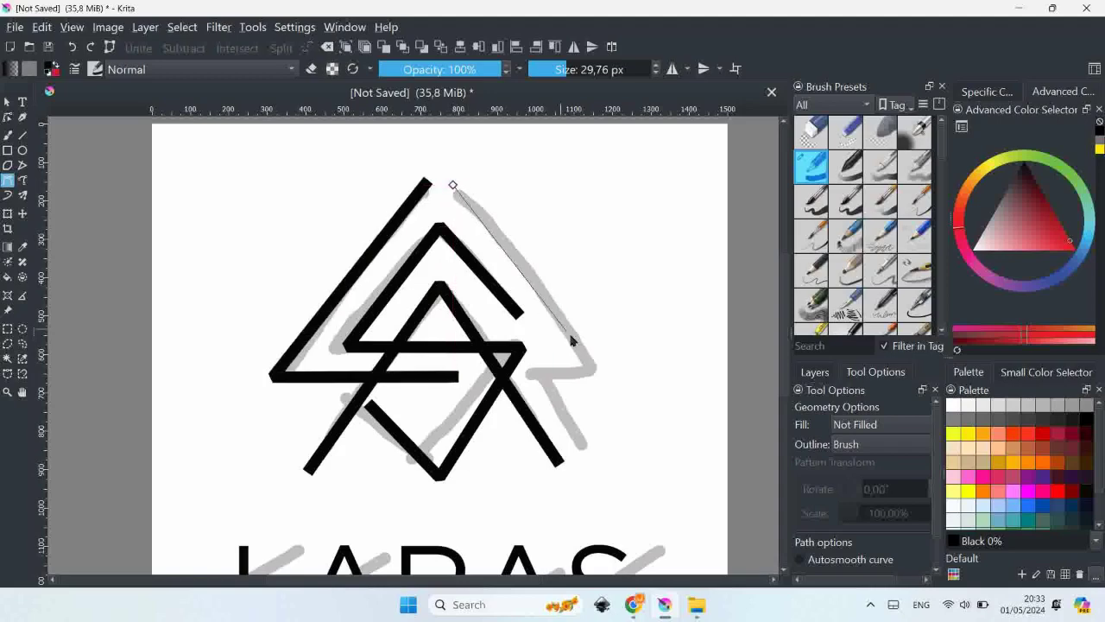
click(604, 370)
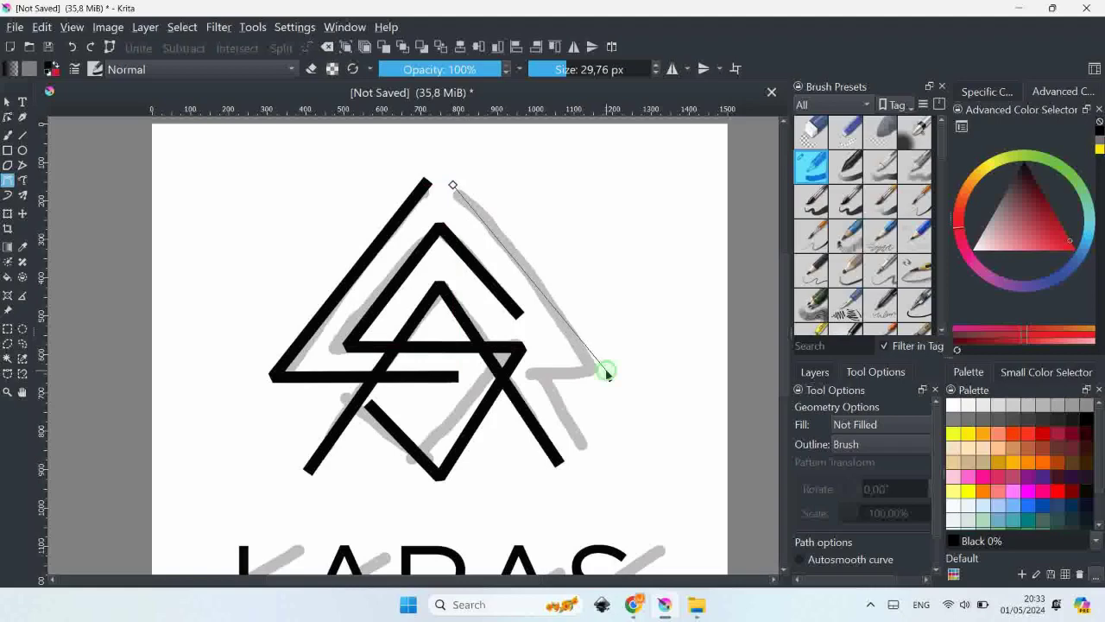
click(537, 370)
double_click(594, 461)
- Nudge the chevron's corner node and align the zigzag's lower-left end with its stroke
click(7, 117)
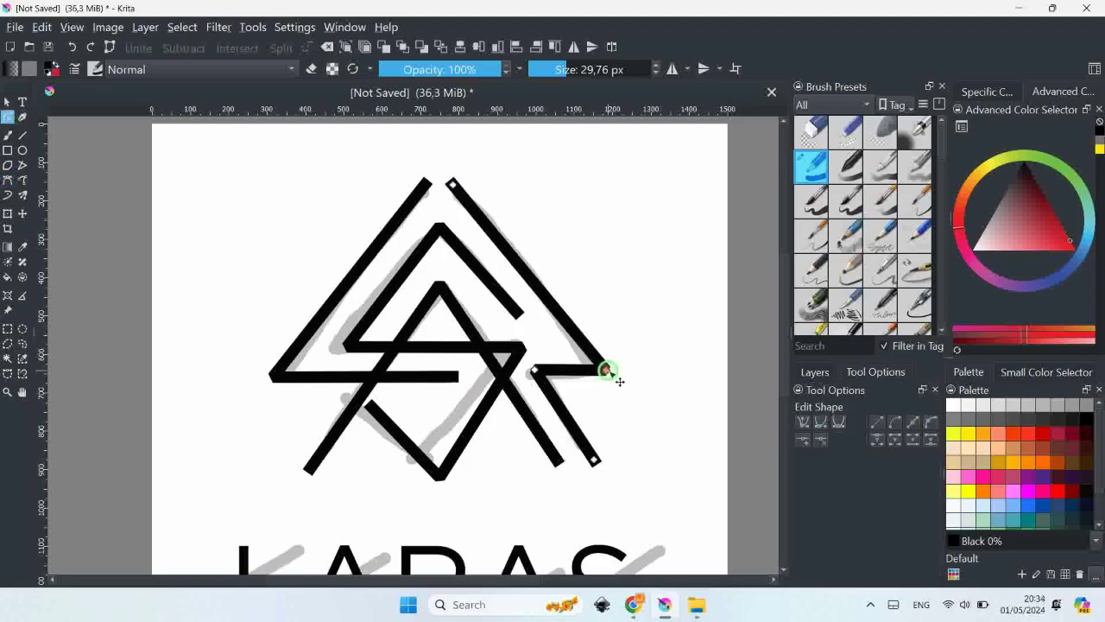
click(607, 370)
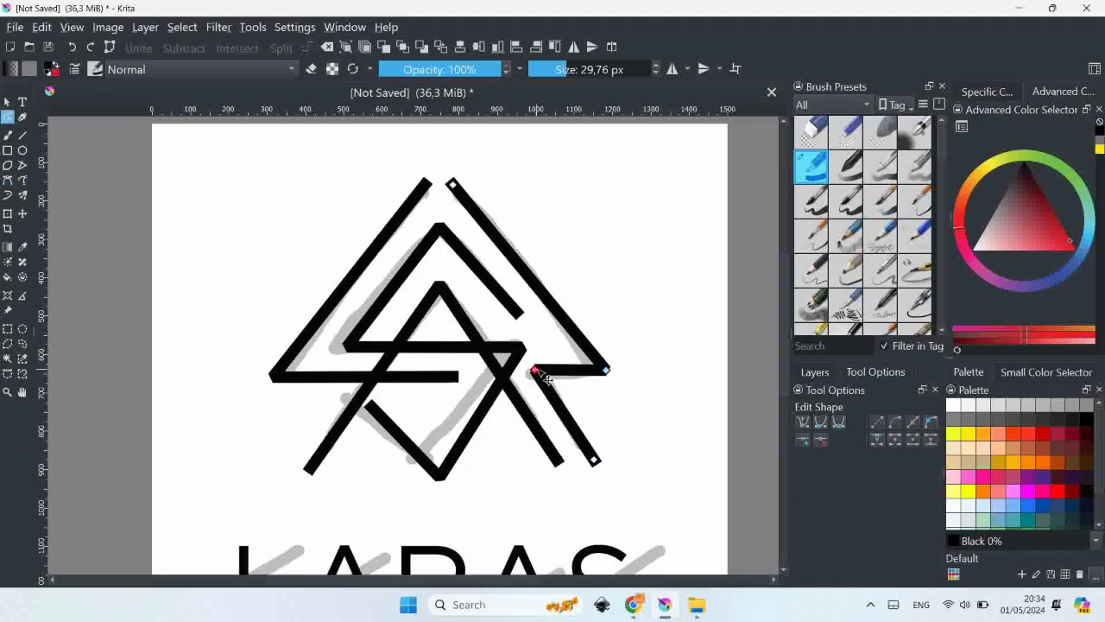
drag(538, 373, 543, 379)
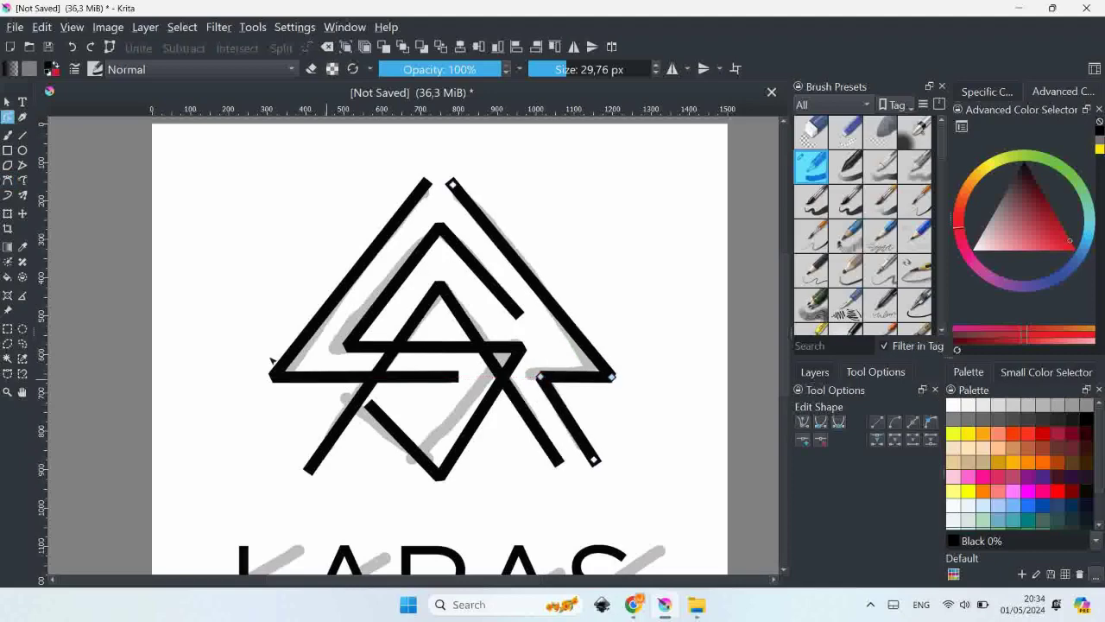
click(382, 412)
click(515, 310)
click(381, 417)
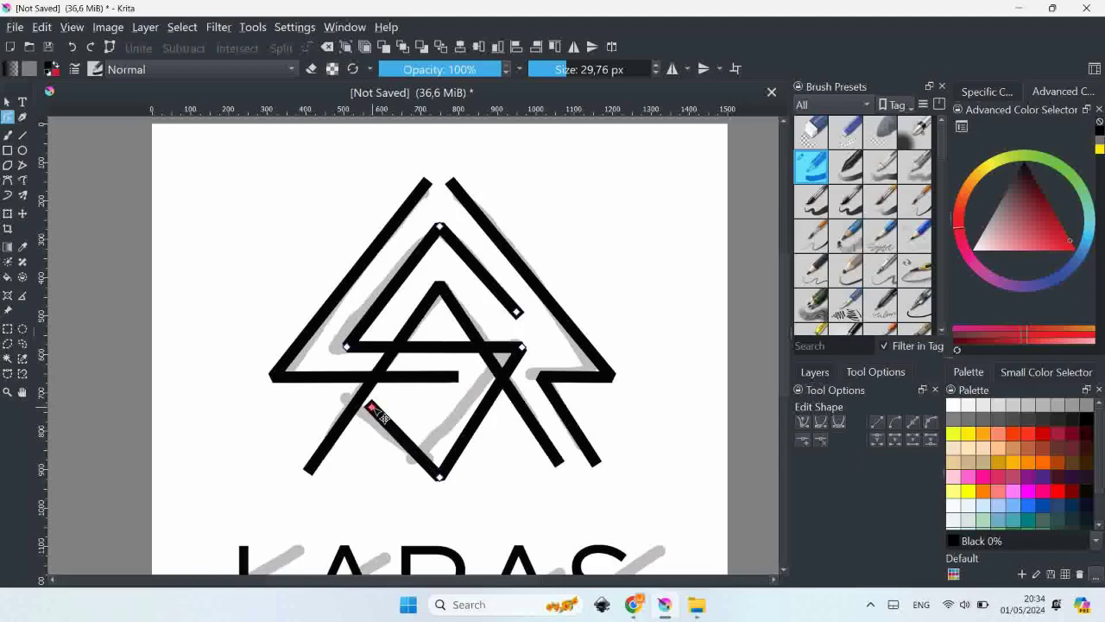
drag(381, 417, 394, 421)
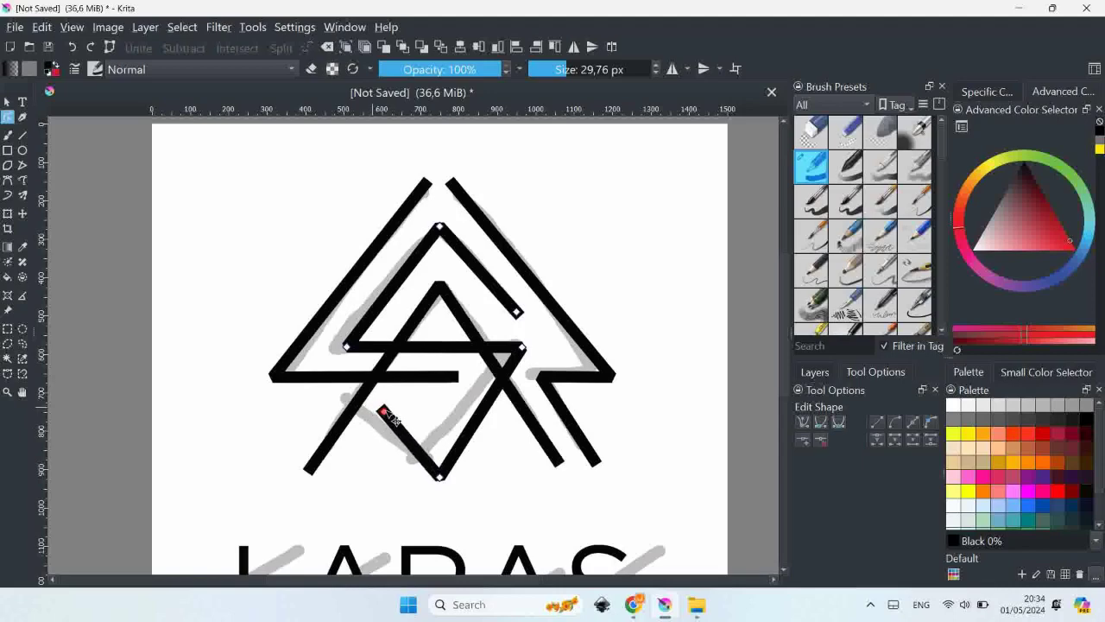
click(7, 102)
- Select all monogram strokes and switch their line caps to round
drag(202, 151, 699, 507)
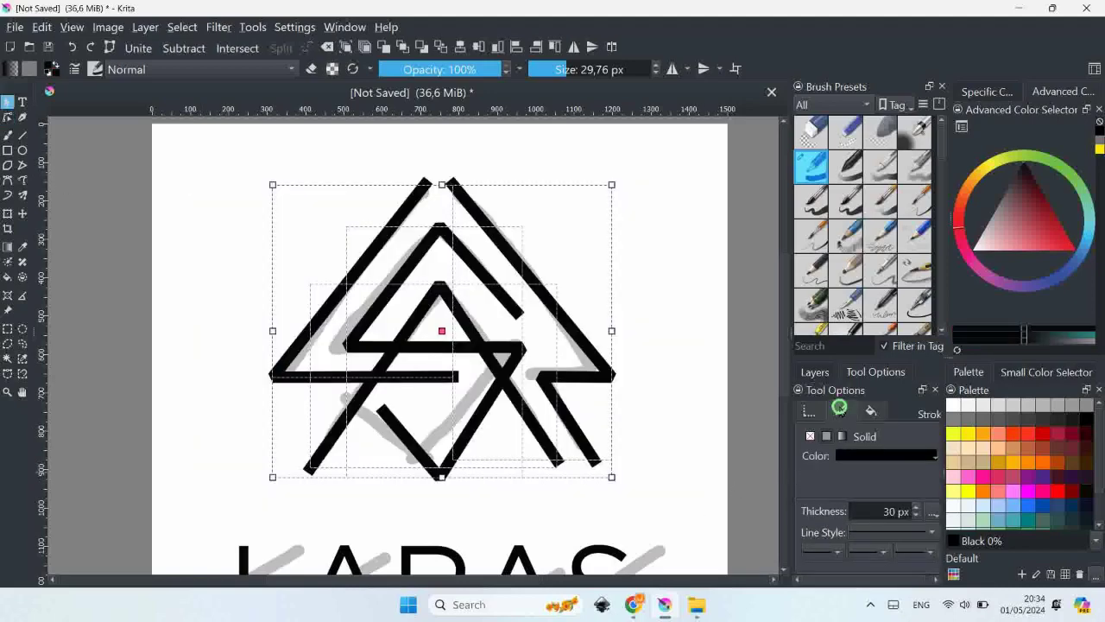
click(933, 513)
click(953, 530)
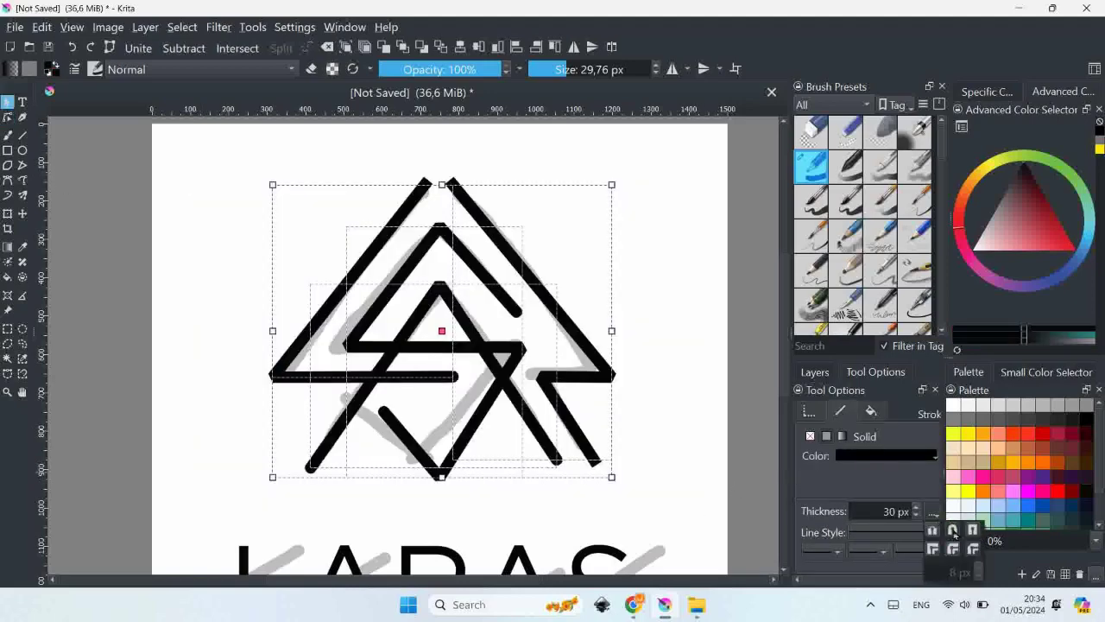
click(656, 397)
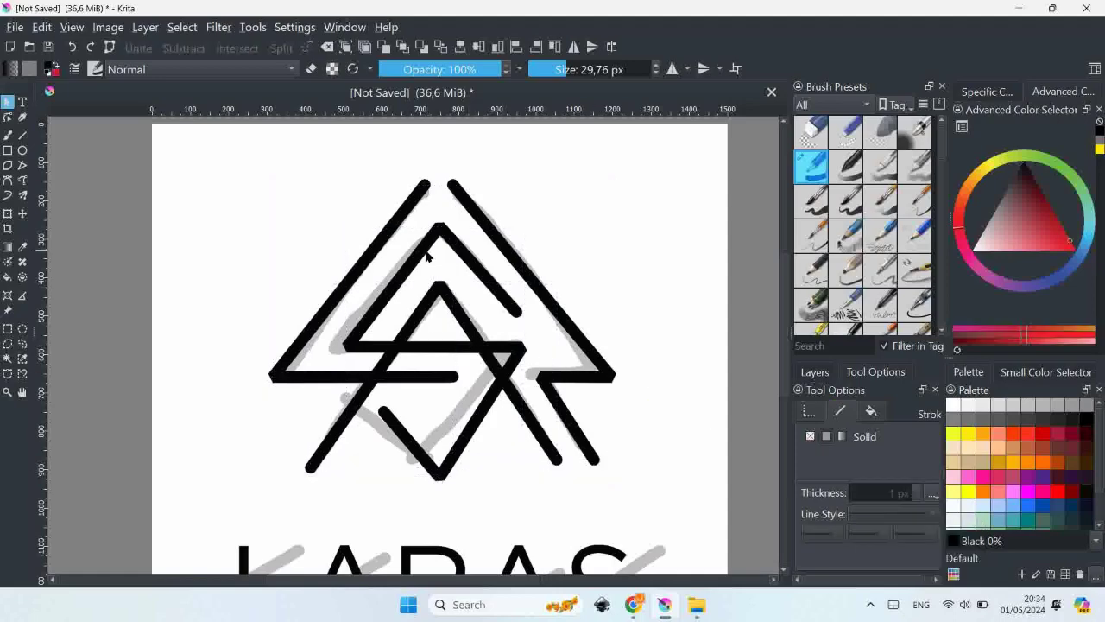
scroll(426, 256, up, 1)
- Round the bottom-left corner by adding flanking nodes, removing the corner and shaping the curve
click(218, 414)
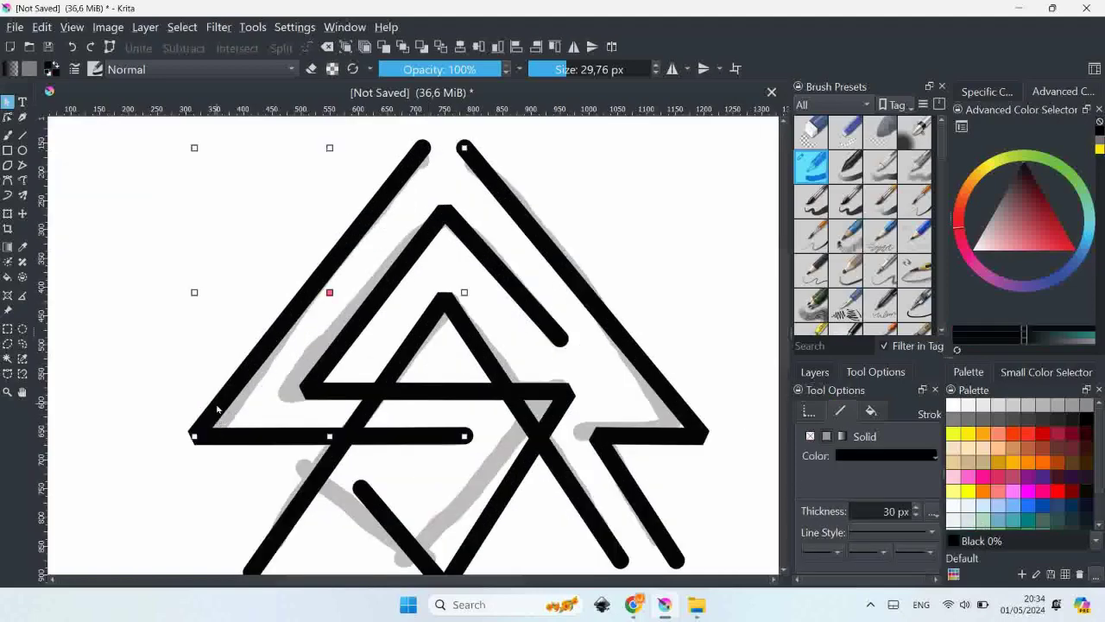
click(7, 116)
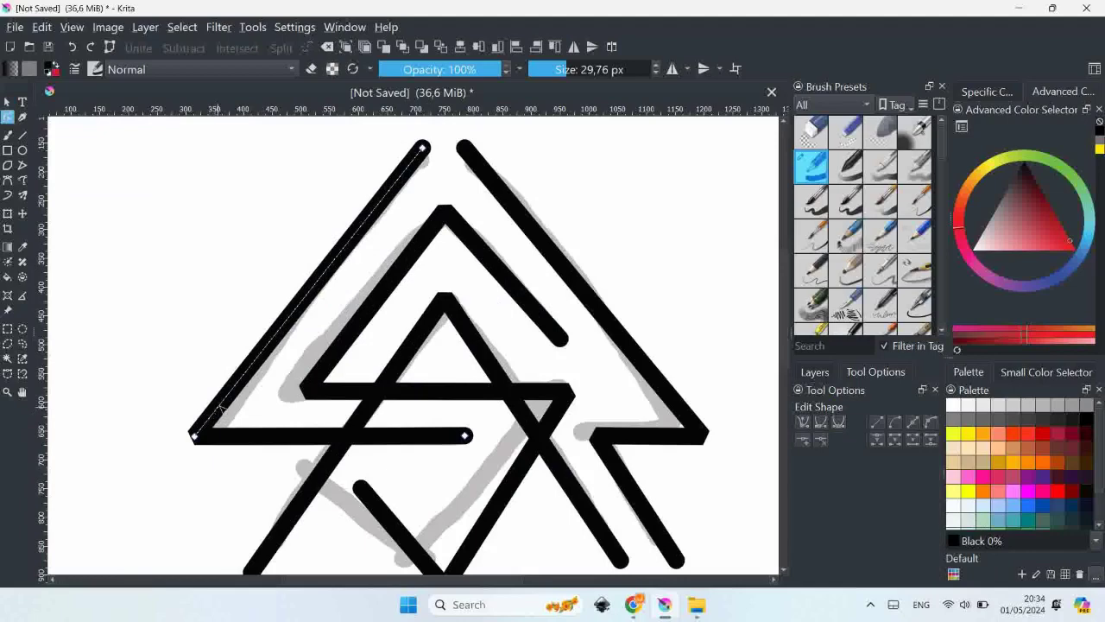
double_click(226, 399)
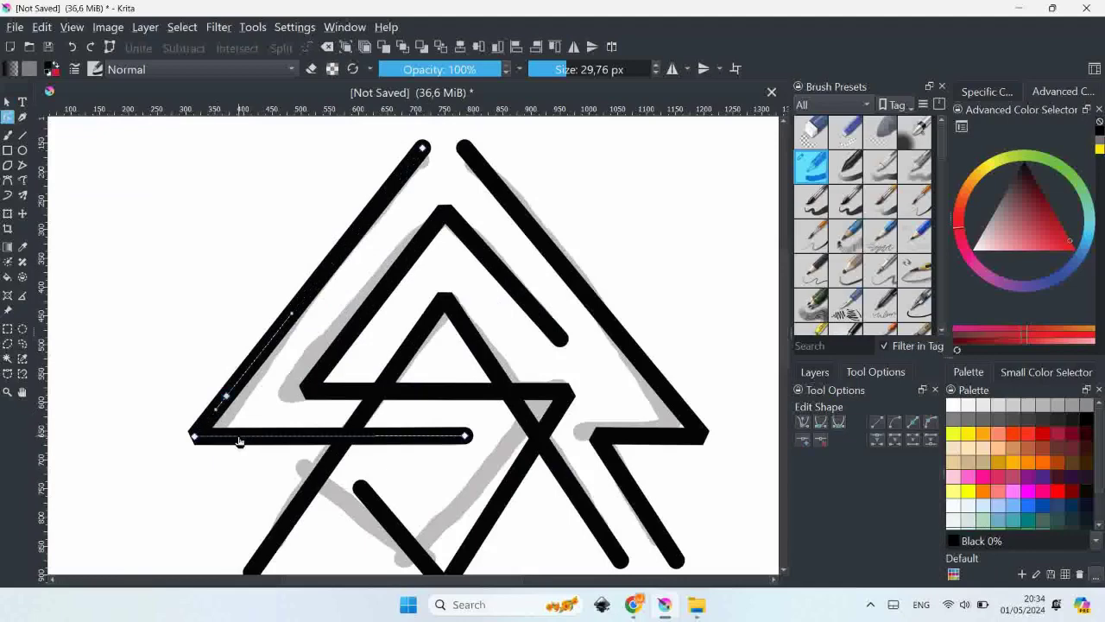
double_click(239, 437)
click(195, 435)
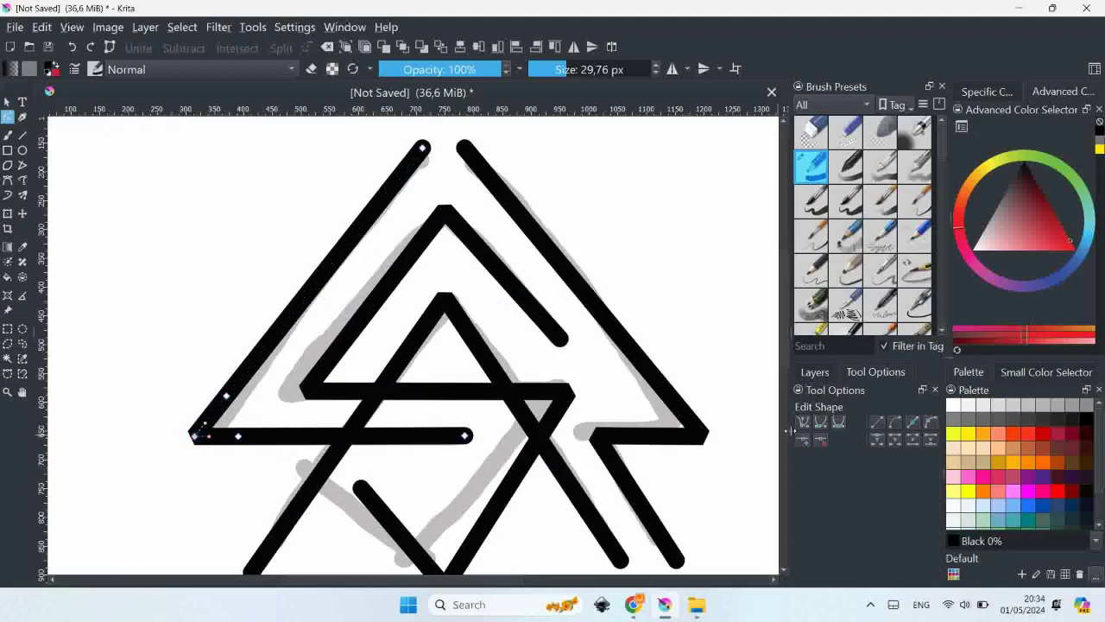
click(825, 447)
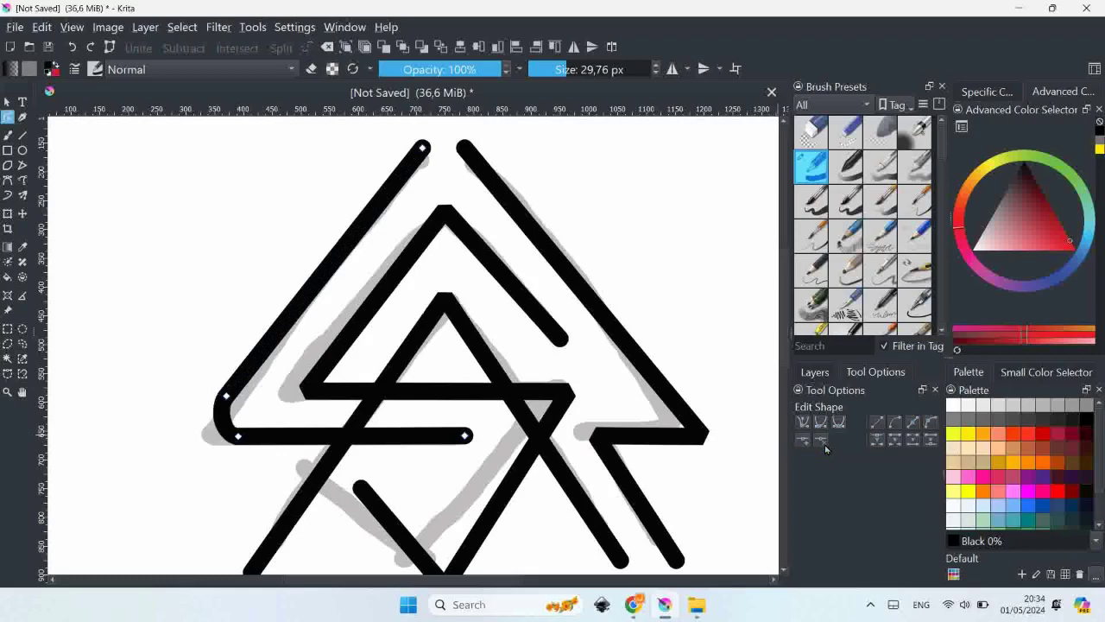
click(237, 437)
drag(227, 437, 215, 449)
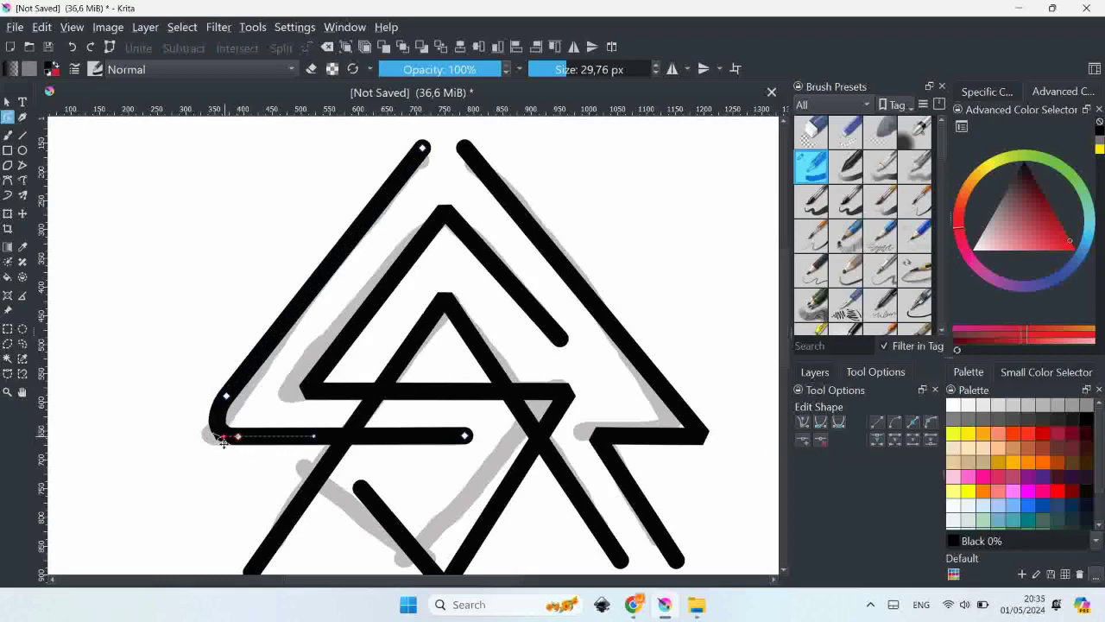
click(227, 396)
drag(222, 414, 218, 434)
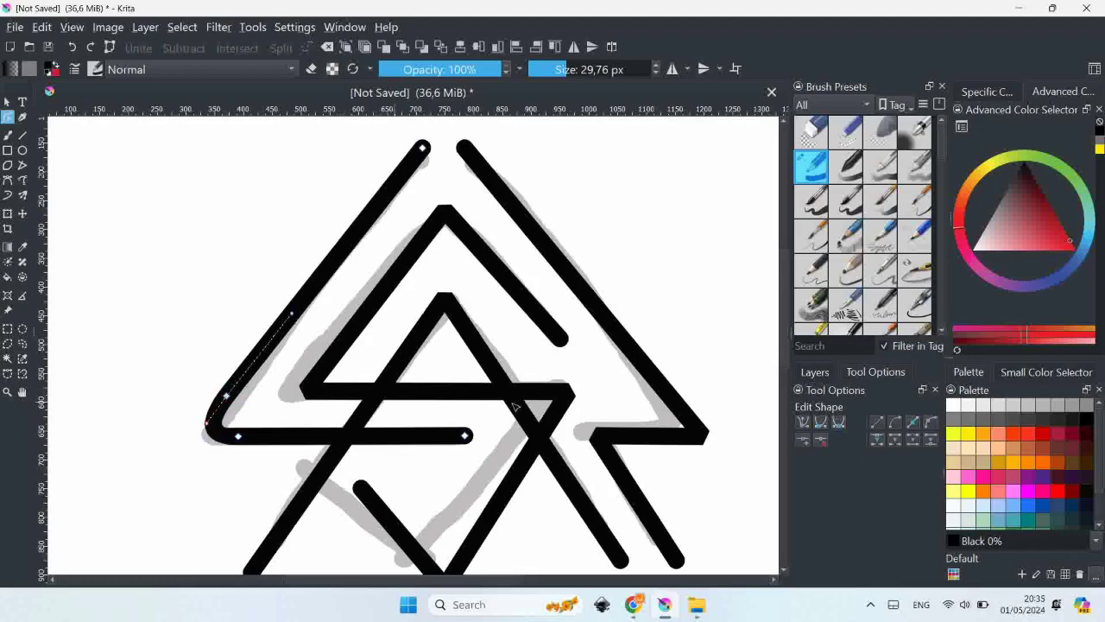
- Round the right arrow stroke's corner the same way
click(674, 403)
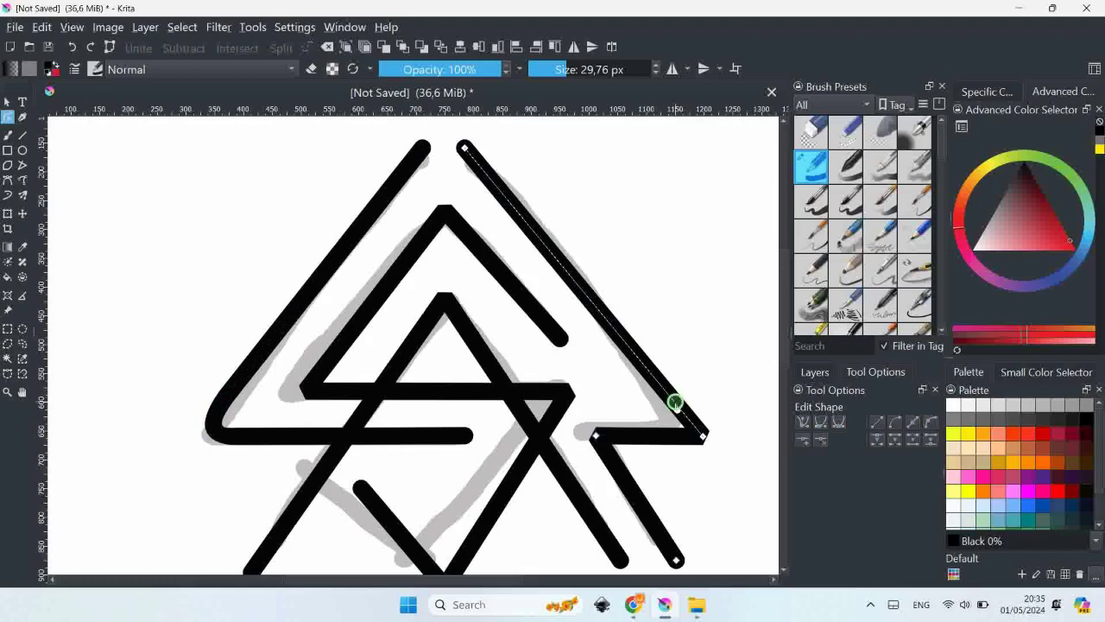
click(680, 411)
double_click(675, 403)
double_click(664, 436)
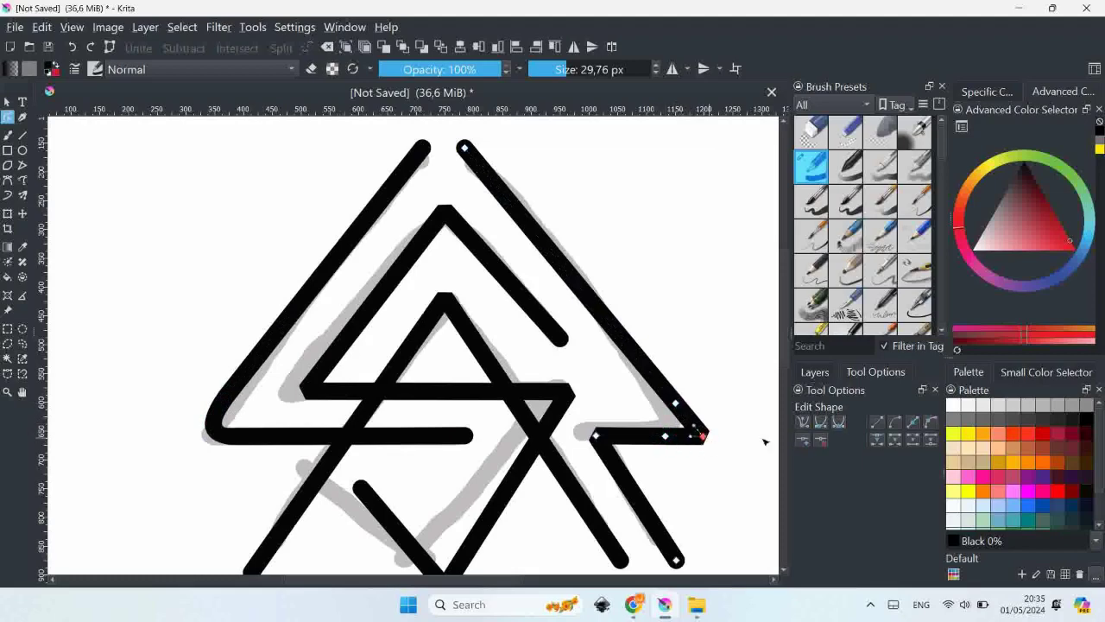
click(822, 443)
click(679, 407)
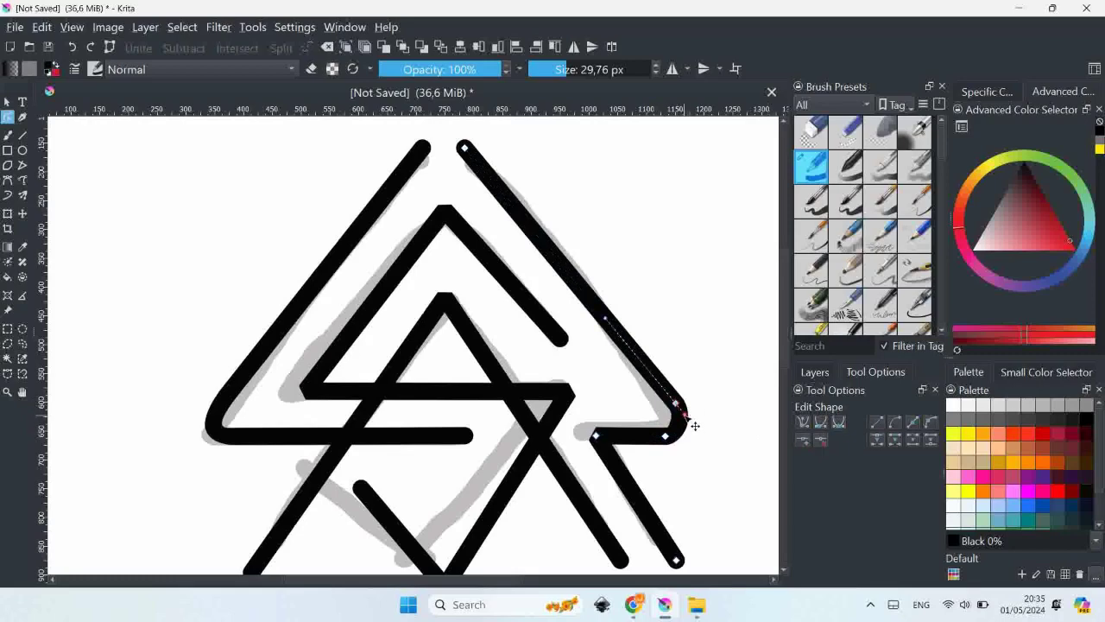
drag(702, 436, 706, 438)
- Round the inner upper chevron's sharp apex into an even curve
click(455, 228)
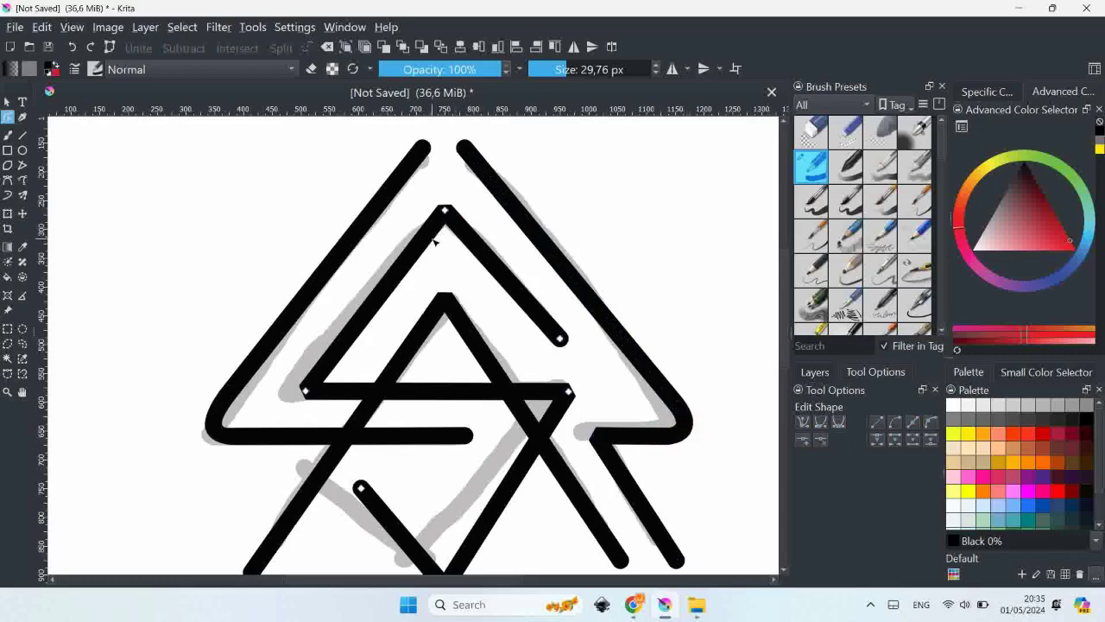
click(426, 234)
click(444, 210)
drag(445, 211, 464, 231)
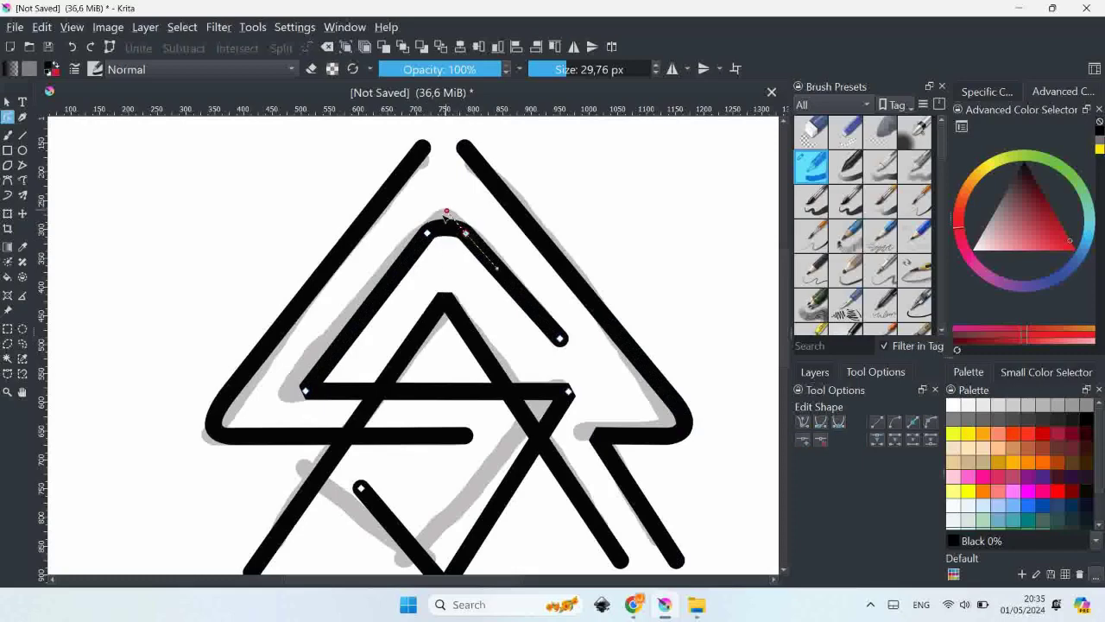
click(428, 233)
drag(442, 237, 446, 230)
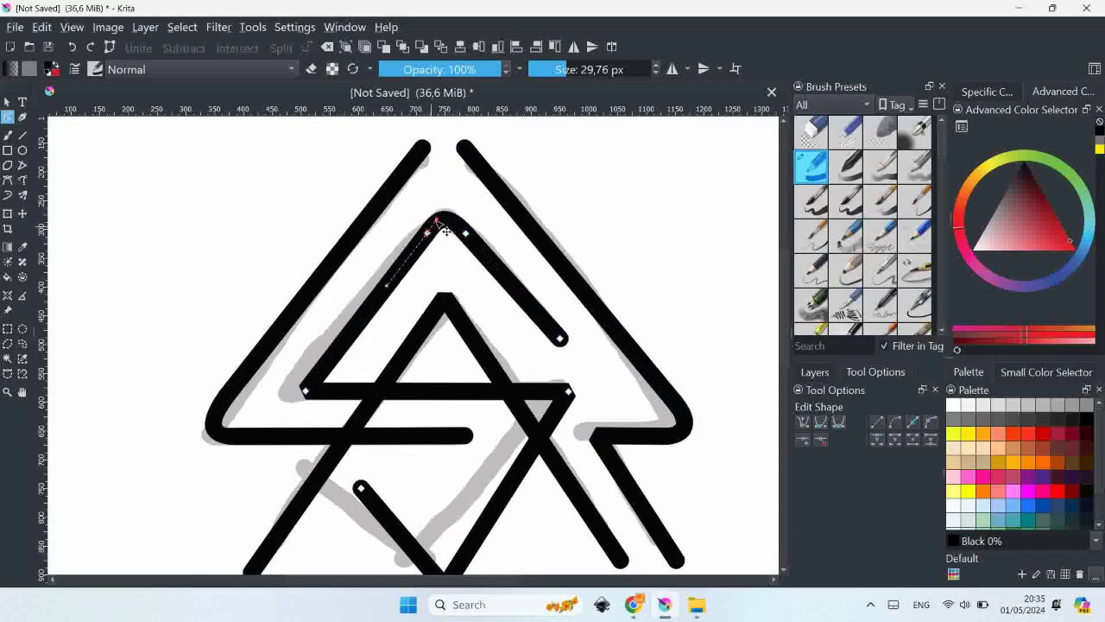
scroll(423, 385, down, 2)
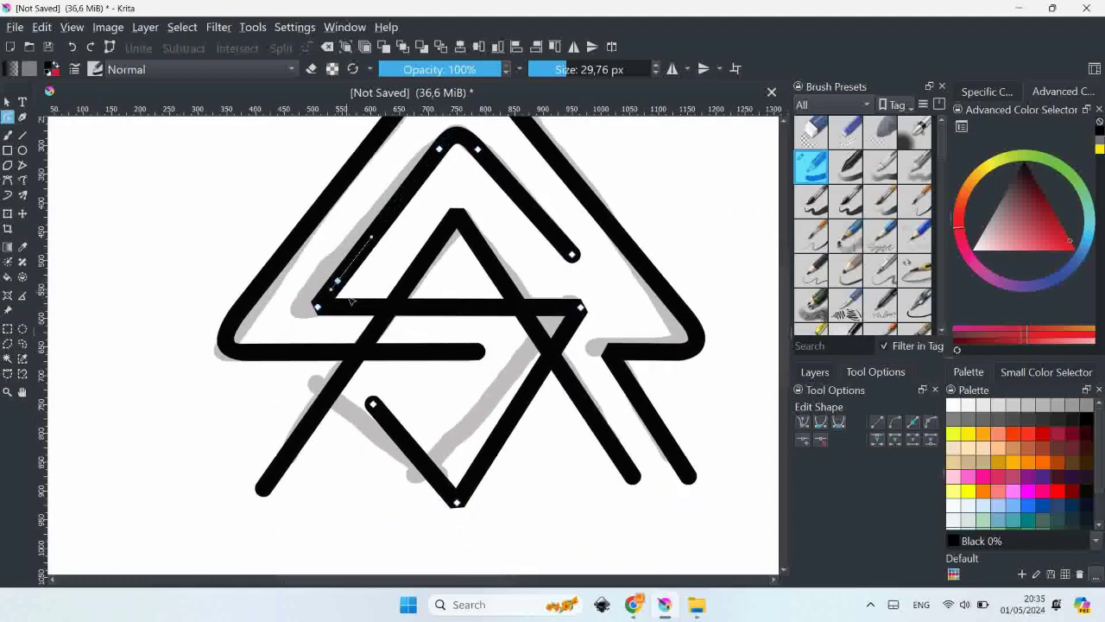
- Round the left bend of the Z stroke and the right bend of the horizontal bar
click(321, 308)
mouse_move(325, 318)
mouse_down()
mouse_move(355, 320)
mouse_move(325, 318)
mouse_up()
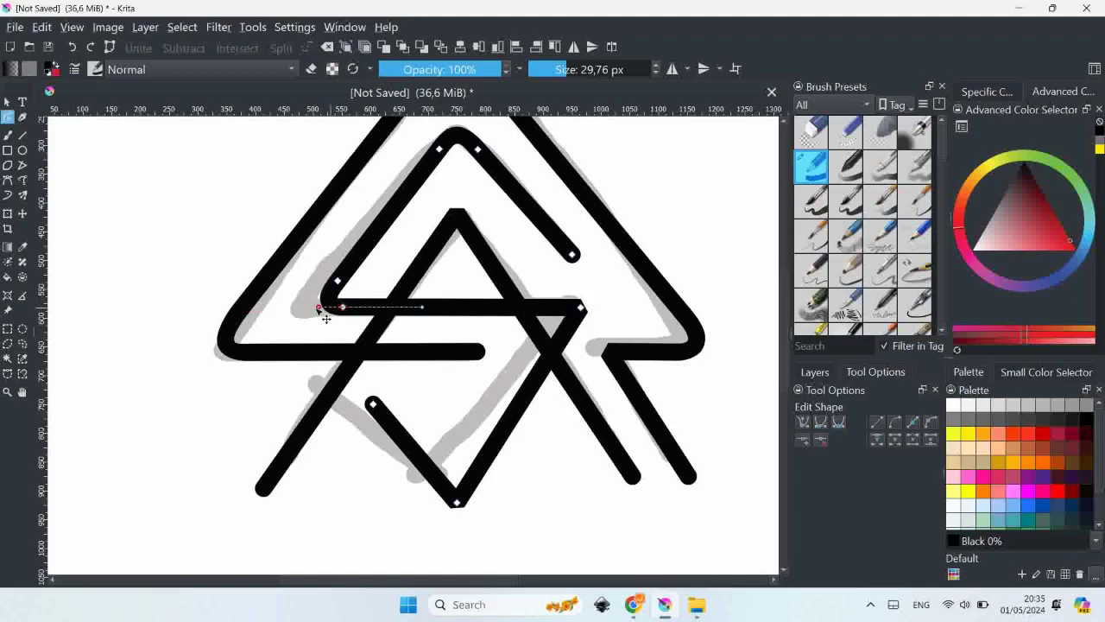
click(583, 309)
drag(561, 311, 592, 319)
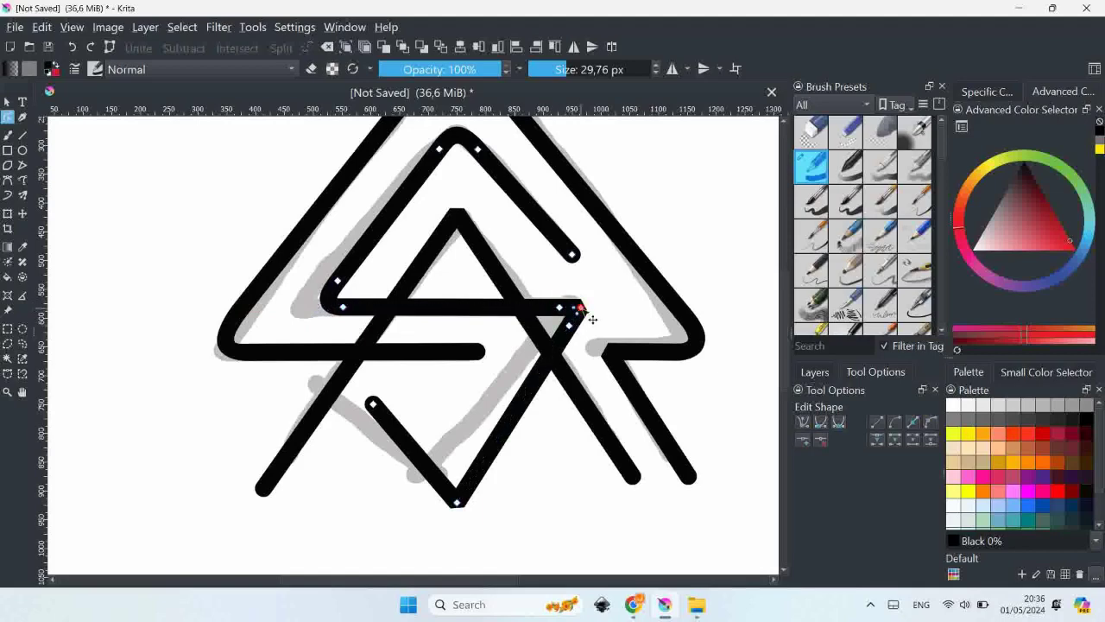
click(569, 325)
click(561, 308)
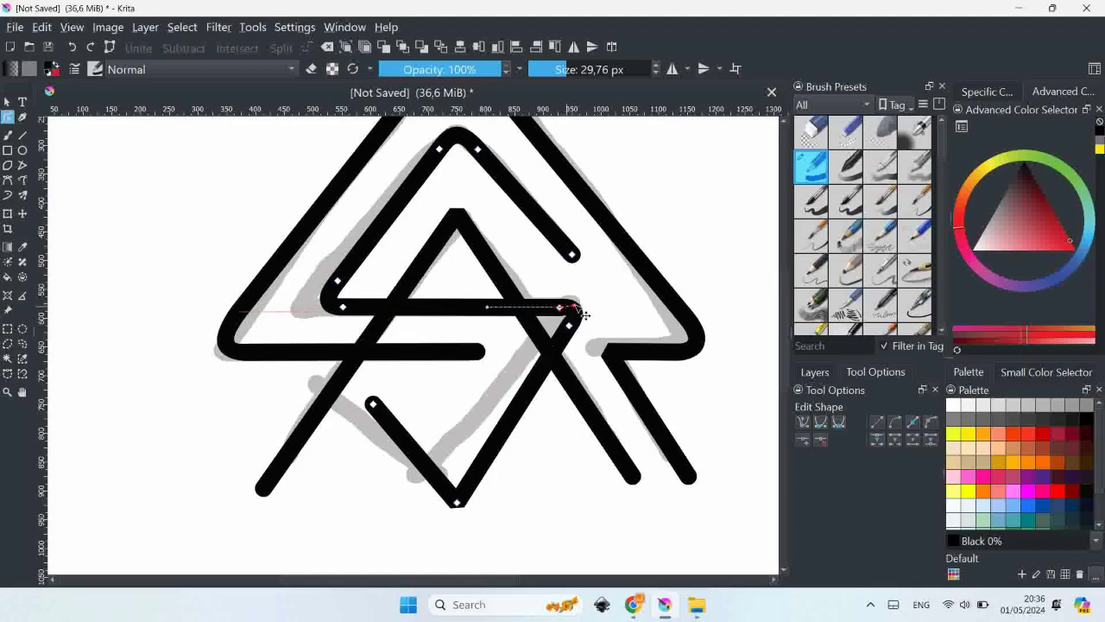
- Round the V's bottom point and the inner triangle's top corner
click(439, 484)
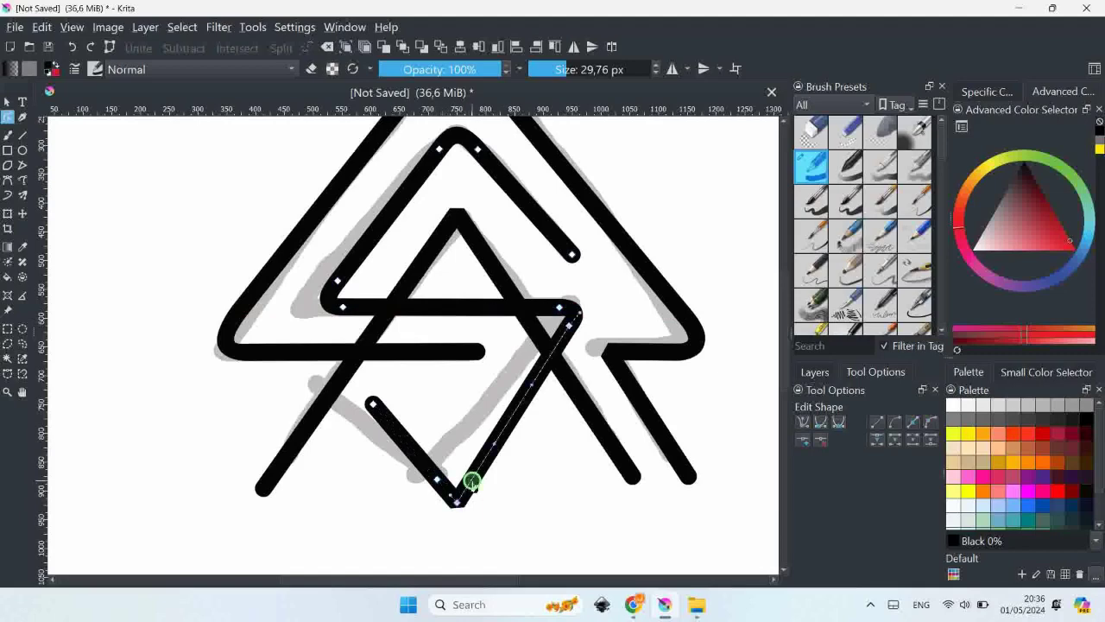
click(458, 502)
drag(458, 503, 459, 503)
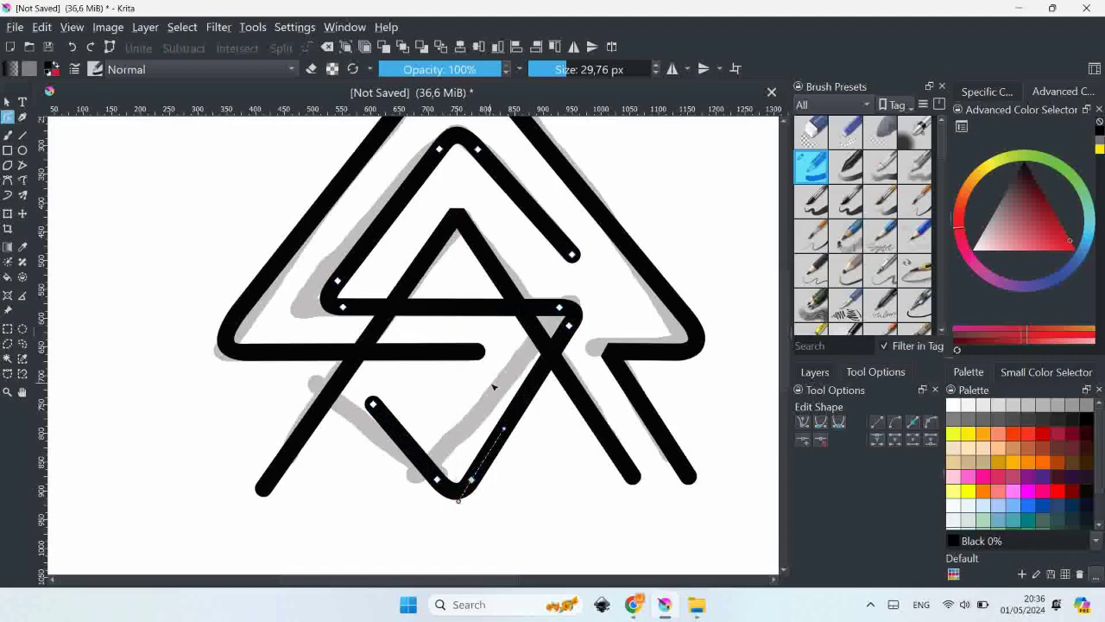
click(438, 248)
click(312, 436)
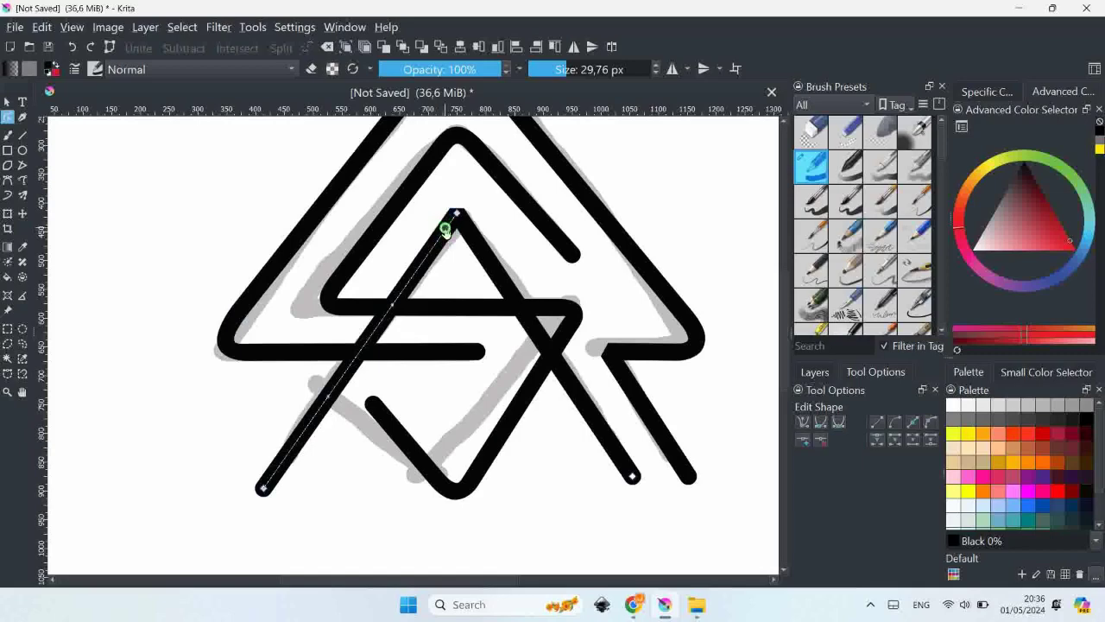
click(451, 223)
drag(467, 225, 458, 215)
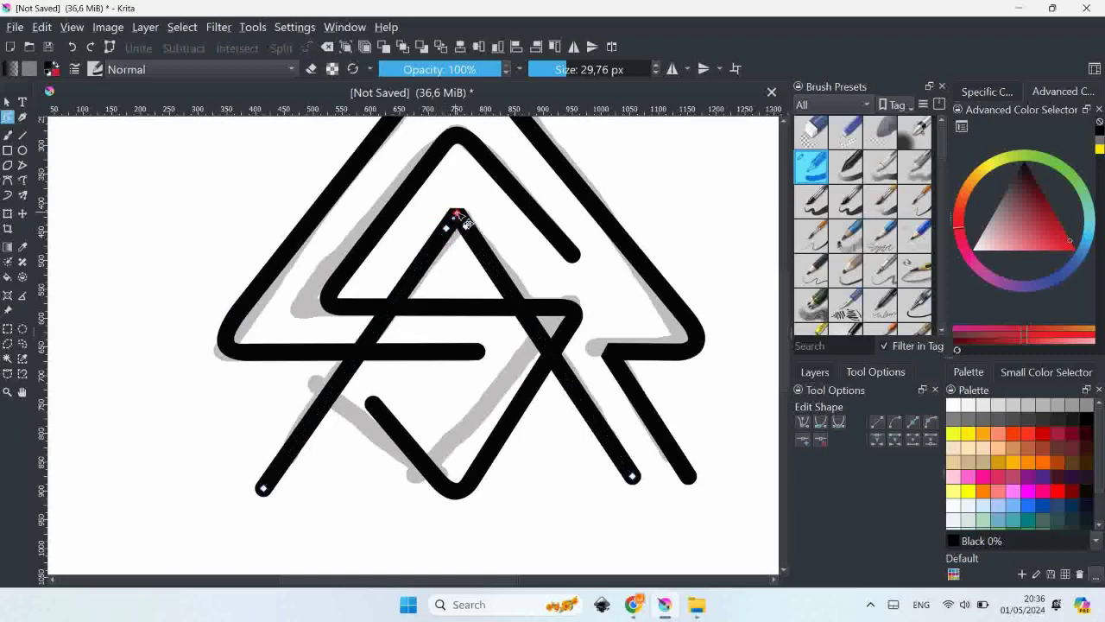
click(458, 215)
click(466, 224)
- Hide the grey sketch layer and select the upper-left strokes
ctrl+scroll(466, 229, down, 3)
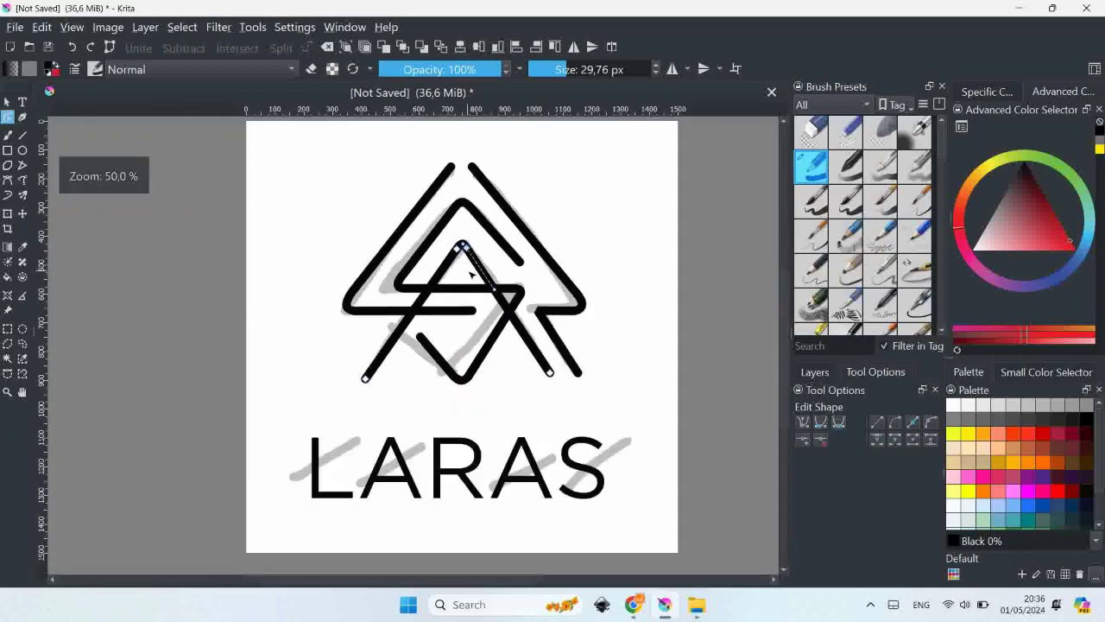
click(7, 102)
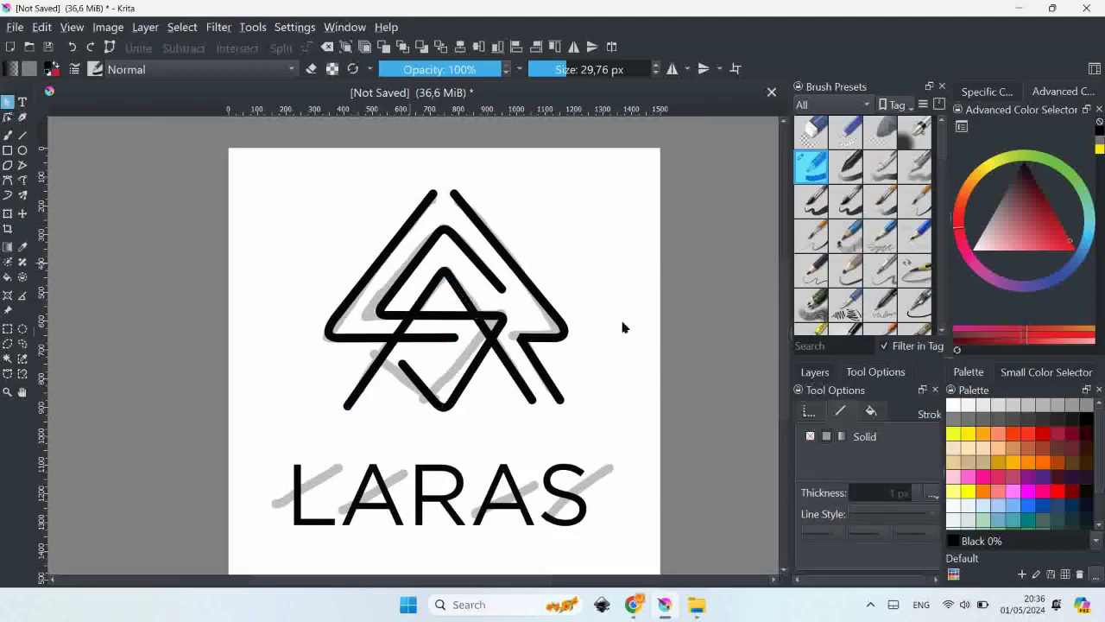
click(814, 372)
click(799, 461)
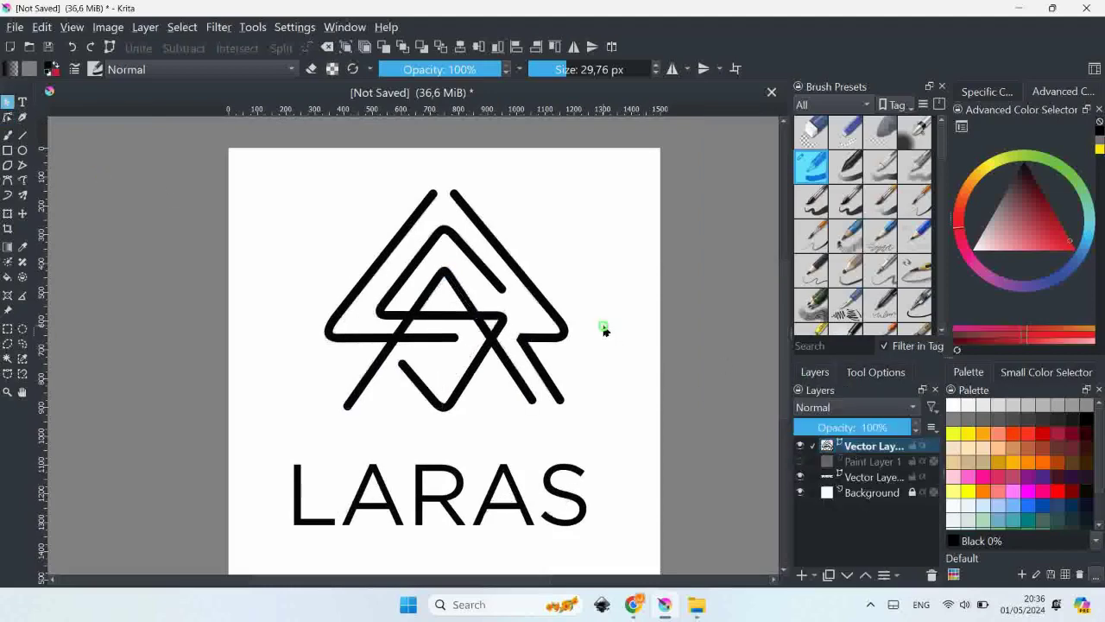
drag(278, 158, 426, 258)
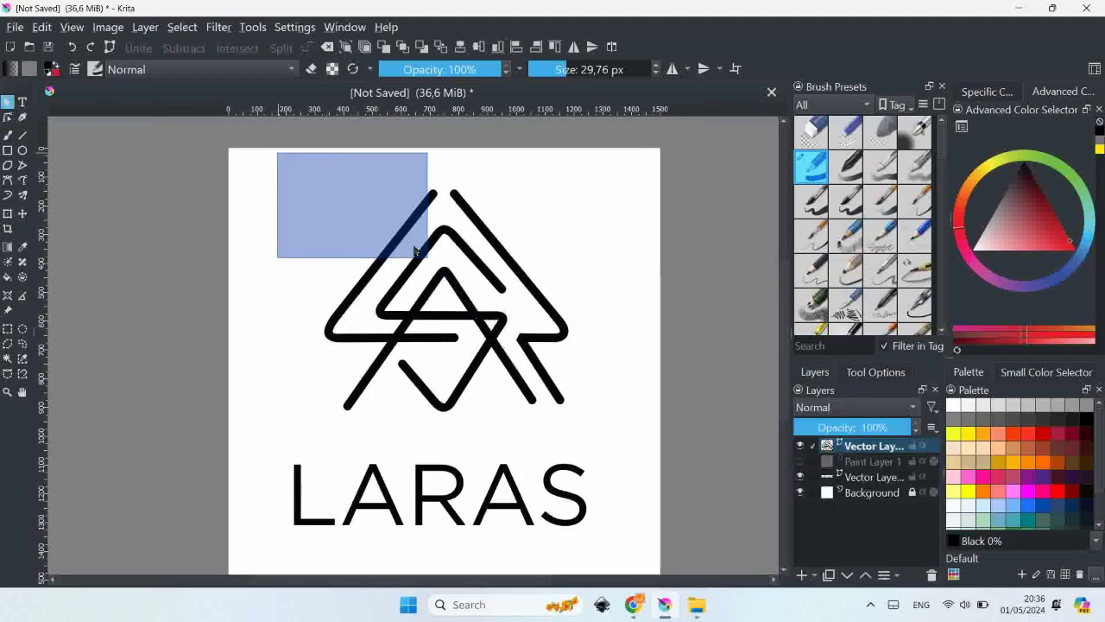
scroll(529, 346, up, 3)
scroll(529, 345, up, 2)
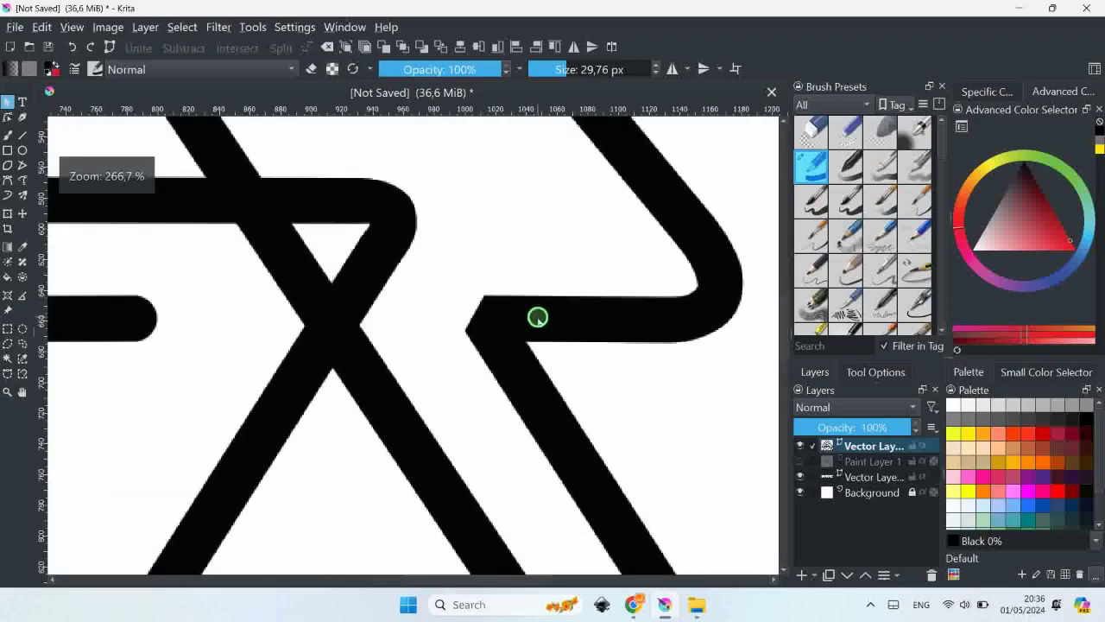
- Replace the bar-to-diagonal corner node with a curve via new flanking nodes and bent handles
click(8, 117)
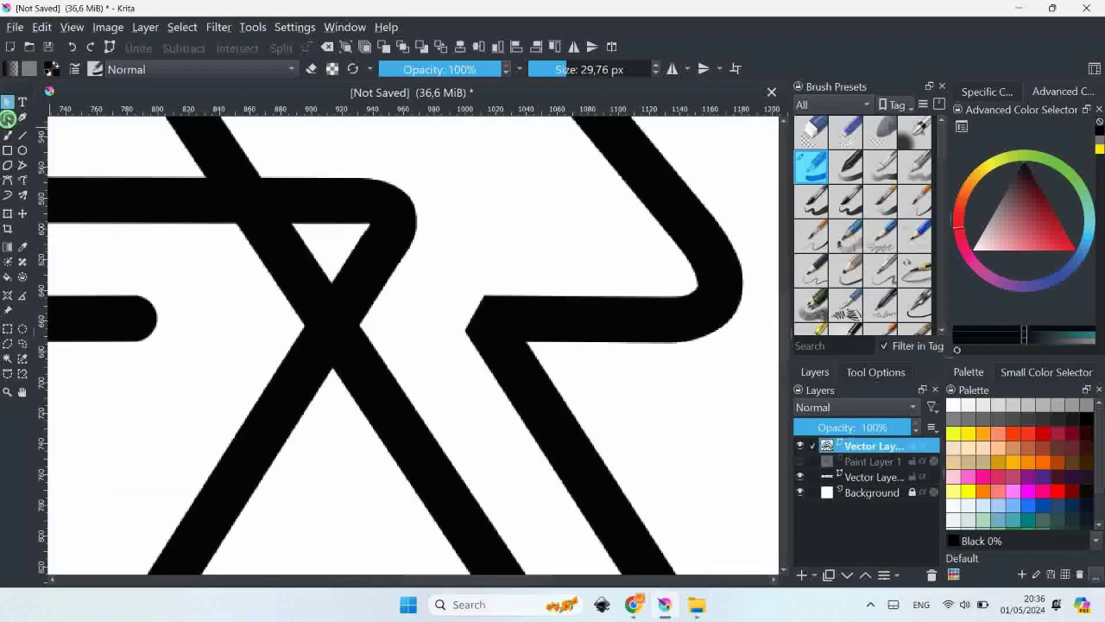
click(530, 326)
double_click(521, 319)
double_click(503, 348)
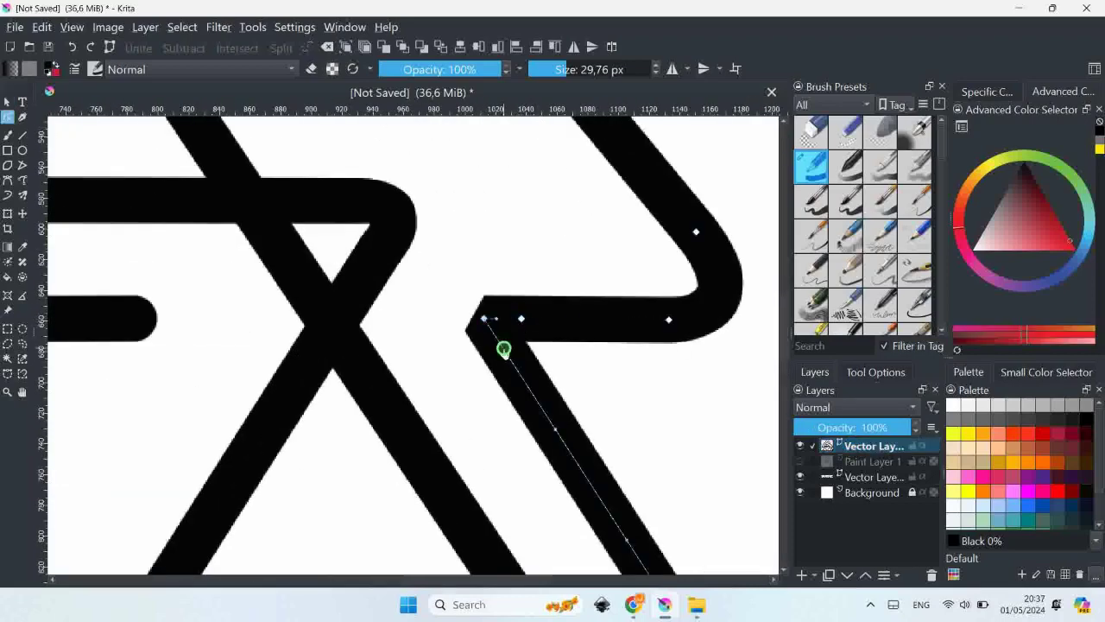
click(484, 320)
key(Delete)
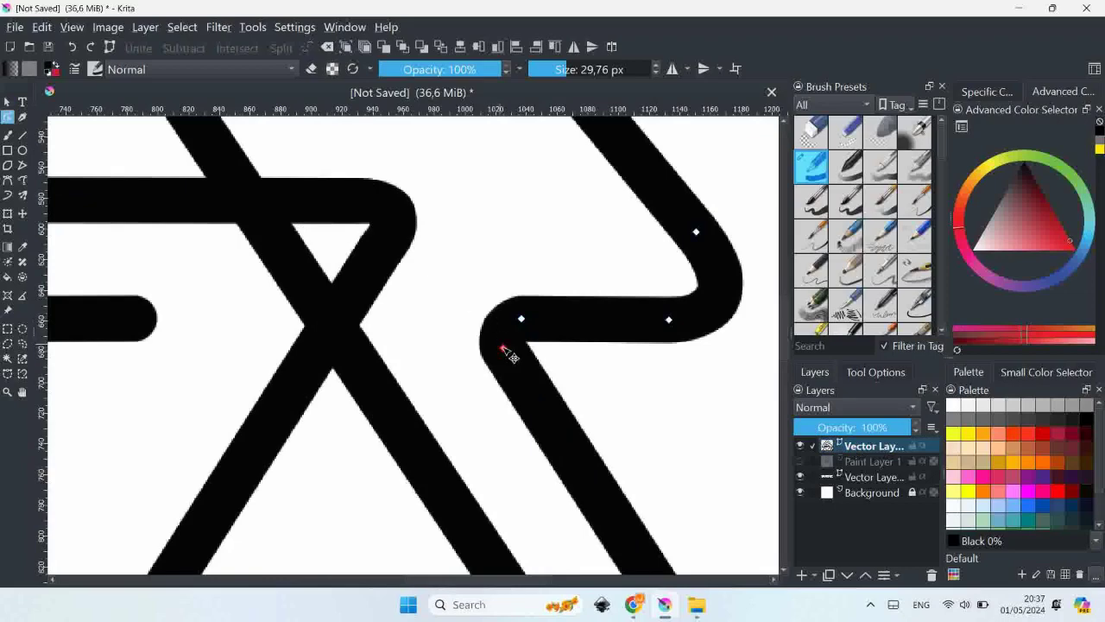
click(502, 345)
drag(500, 342, 493, 319)
click(521, 318)
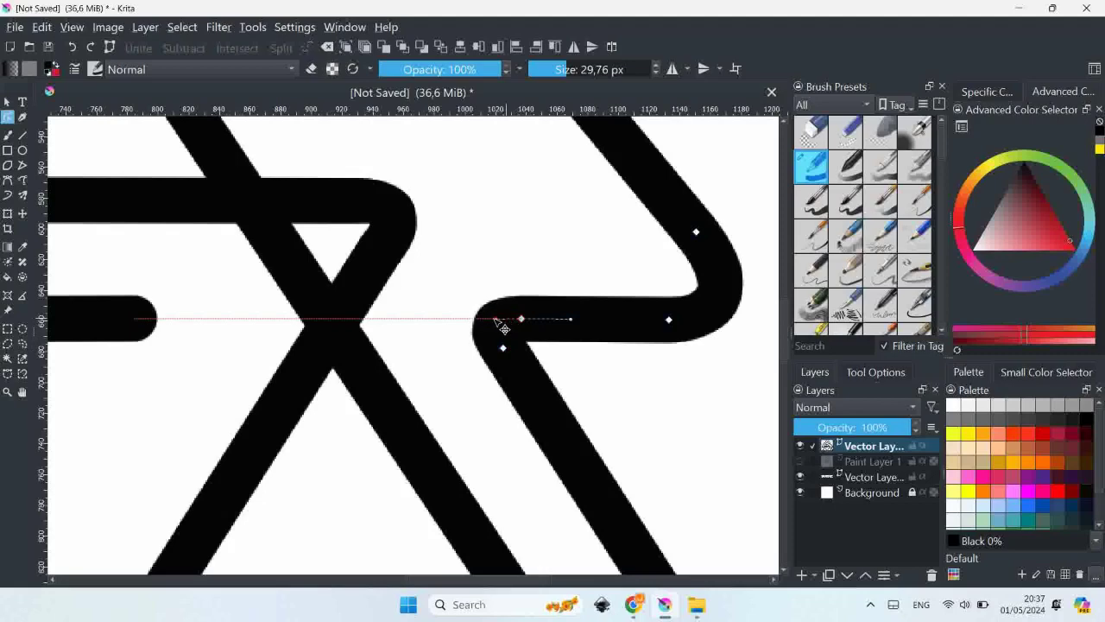
scroll(489, 318, down, 5)
click(501, 327)
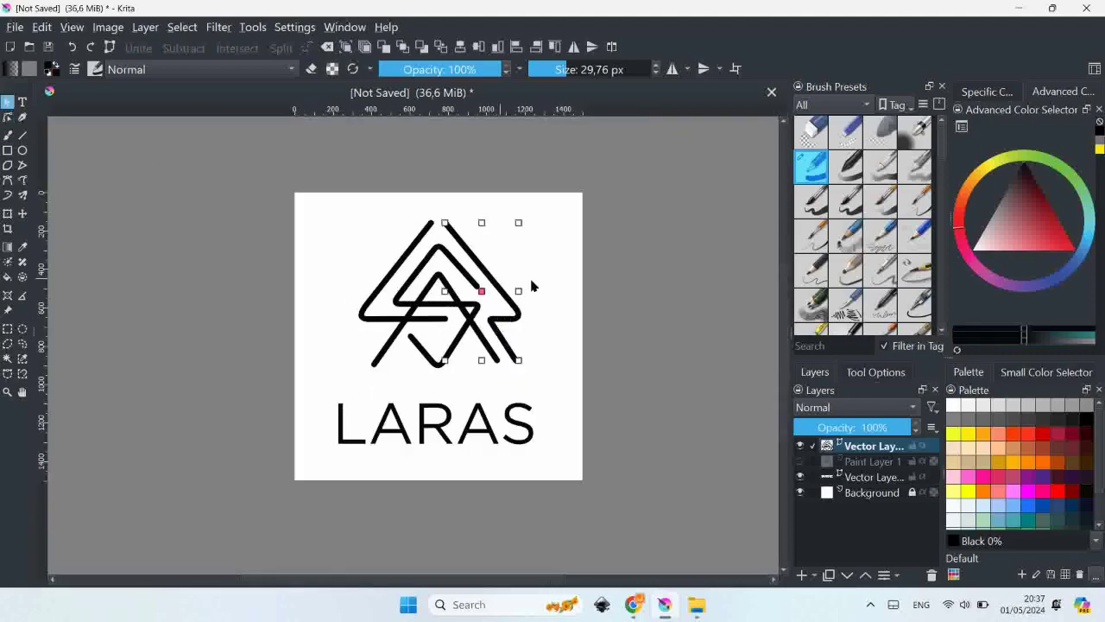
- Select all monogram shapes and set their stroke thickness to 32 px
mouse_move(312, 176)
mouse_down()
mouse_move(519, 335)
mouse_move(558, 335)
mouse_up()
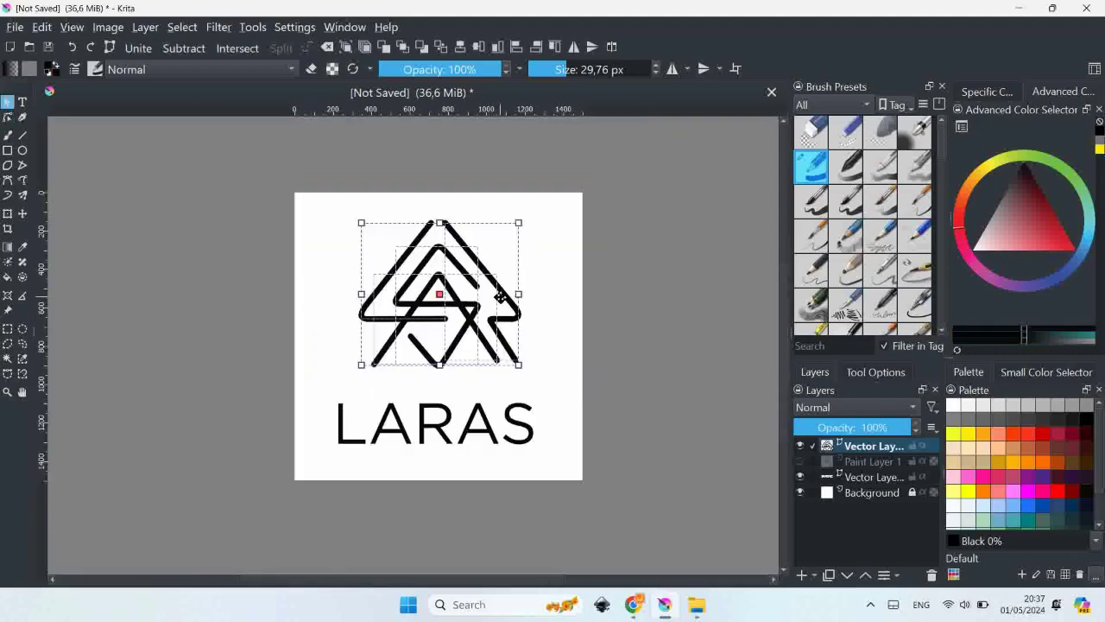
scroll(480, 281, up, 1)
click(866, 373)
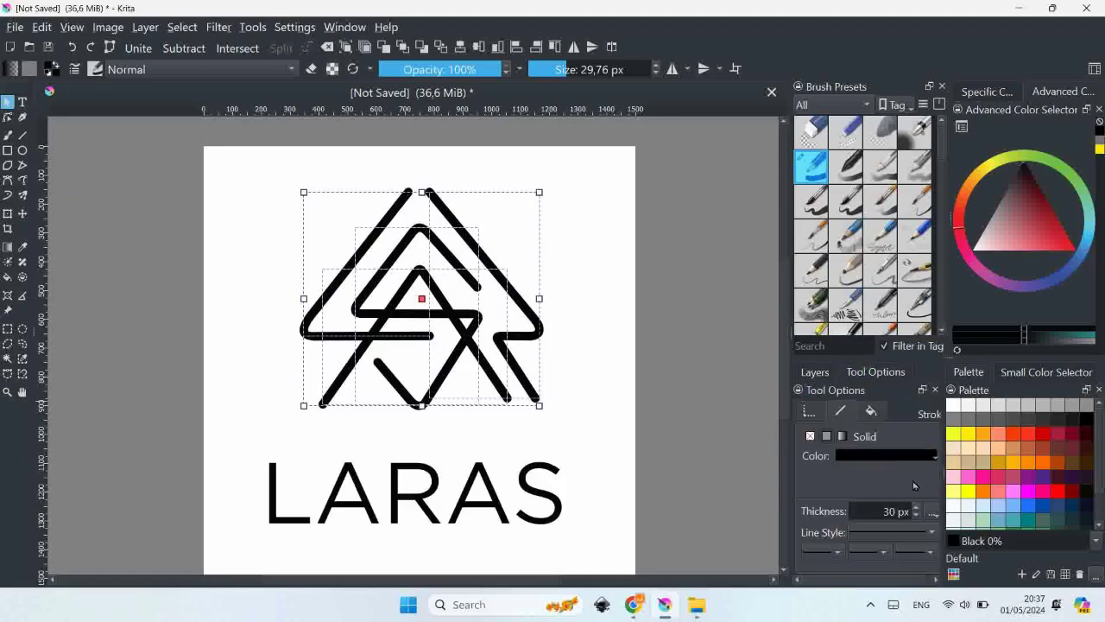
scroll(917, 511, up, 2)
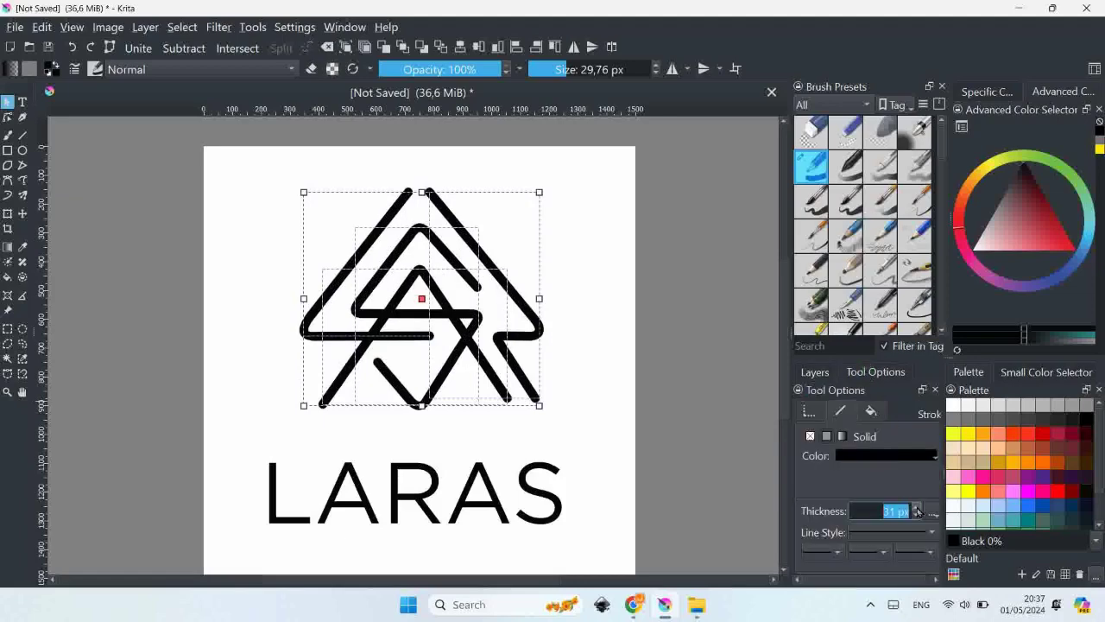
scroll(917, 511, up, 2)
scroll(918, 516, down, 2)
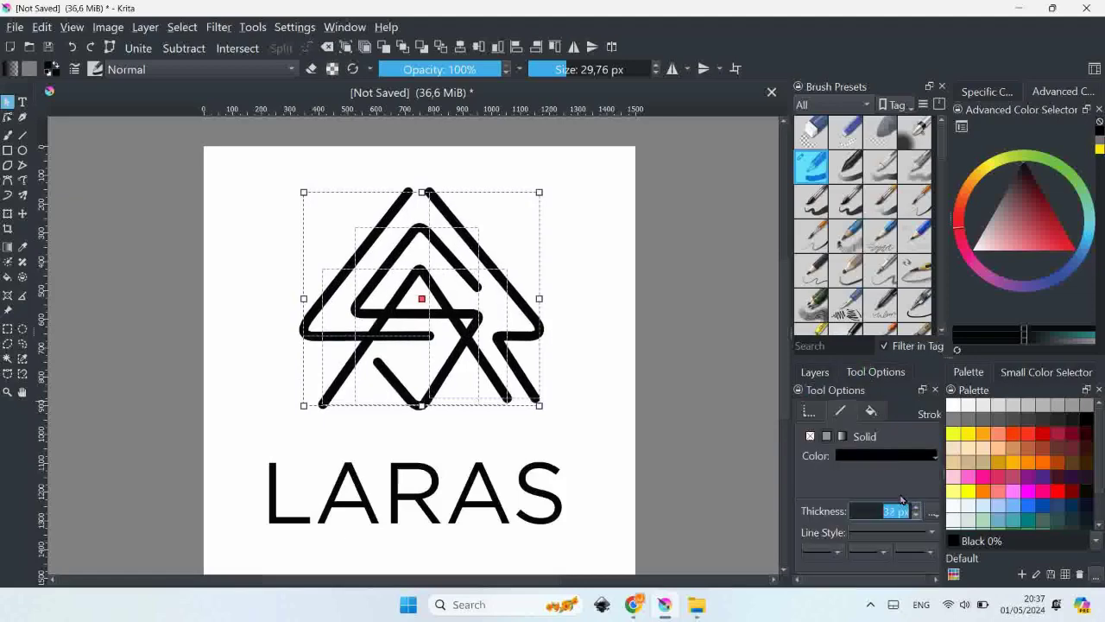
- Group the monogram shapes and move the group slightly lower
right_click(458, 261)
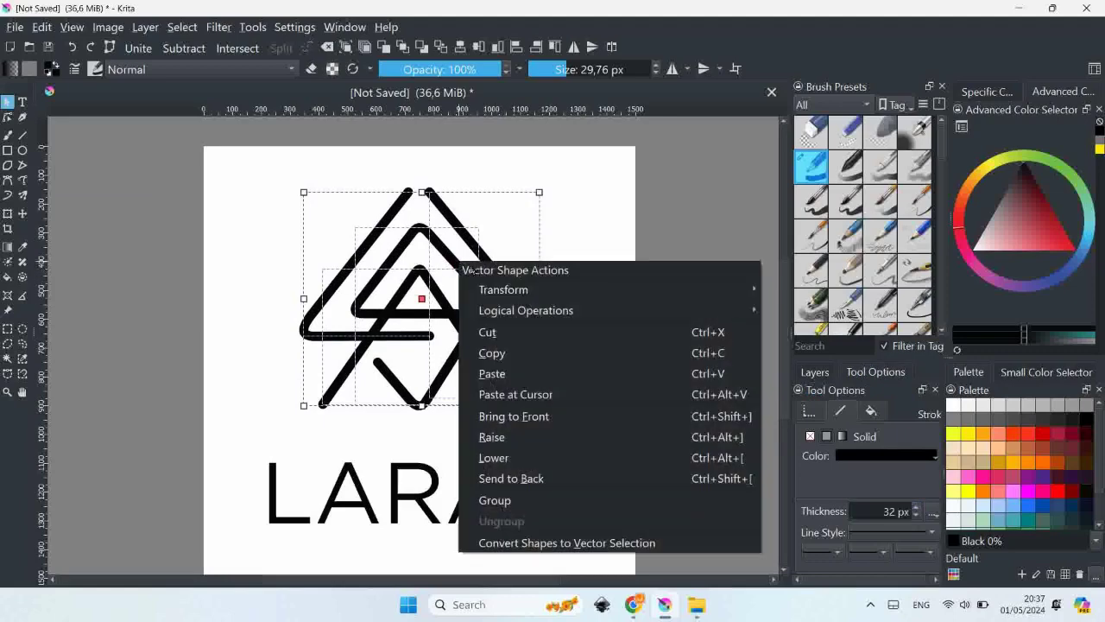
click(517, 447)
drag(458, 323, 459, 346)
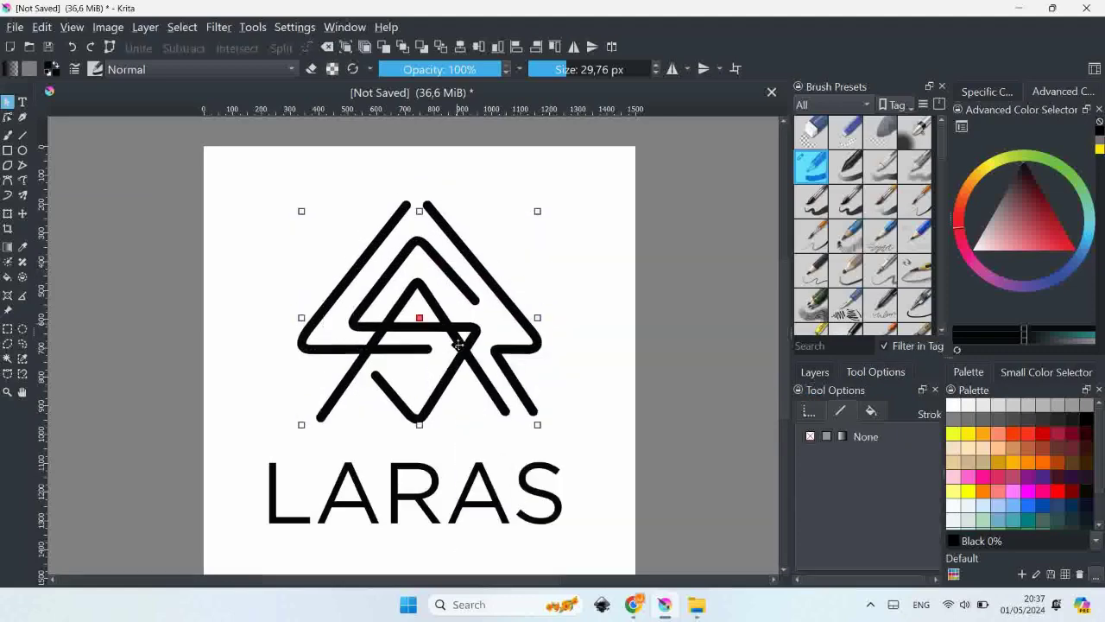
click(562, 362)
click(814, 372)
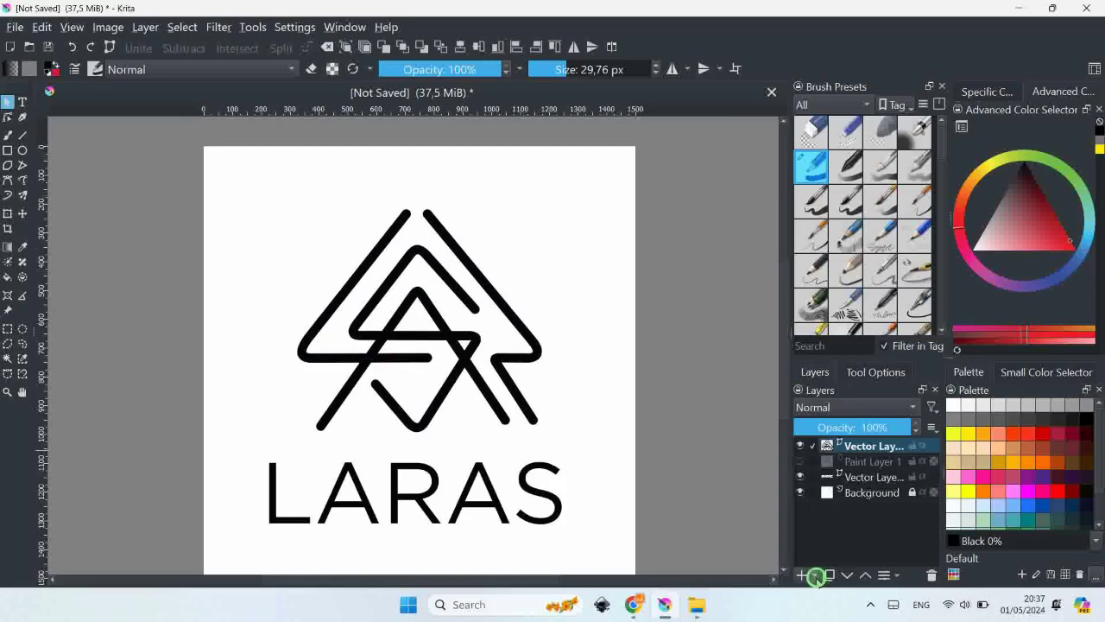
- Add a vector layer and move it down to just above Background
click(813, 575)
click(842, 393)
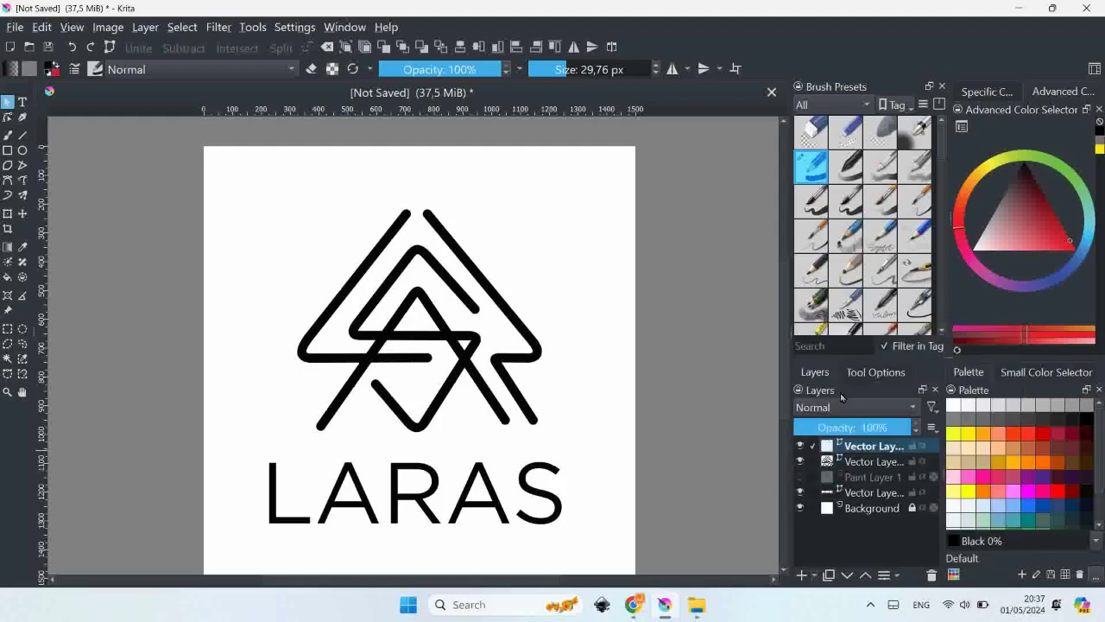
click(848, 575)
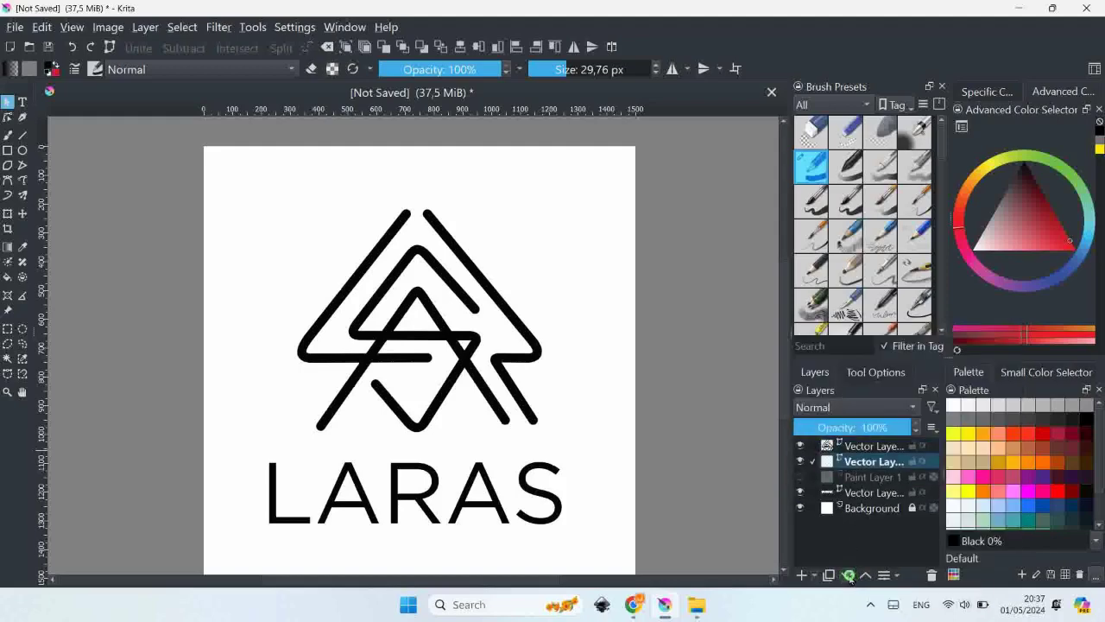
click(849, 575)
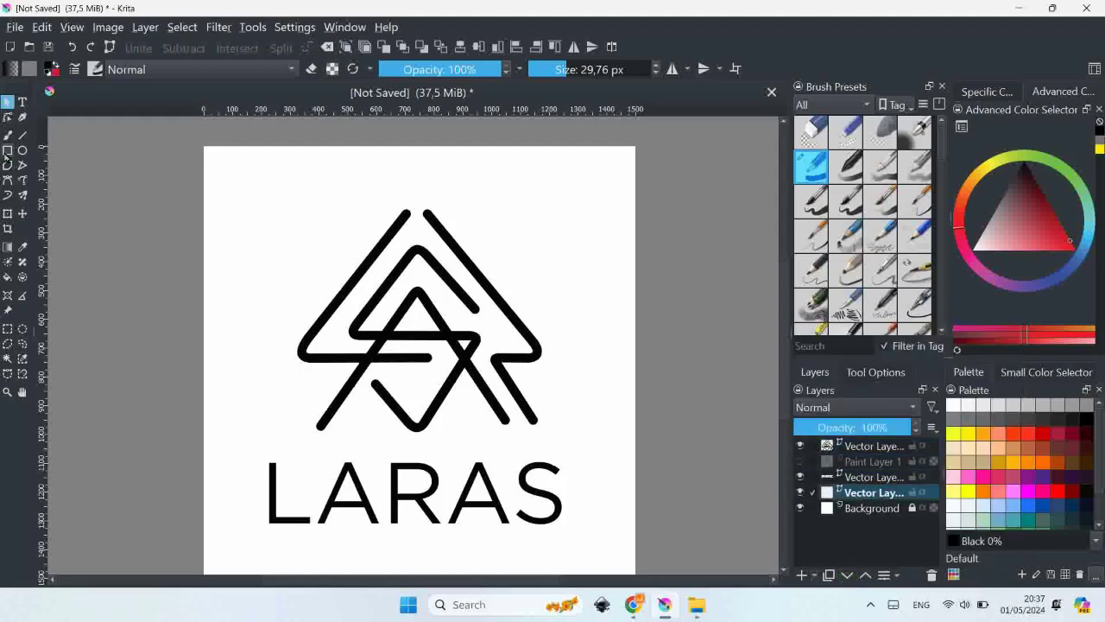
- Draw a Cobalt blue rectangle covering the whole canvas
click(8, 150)
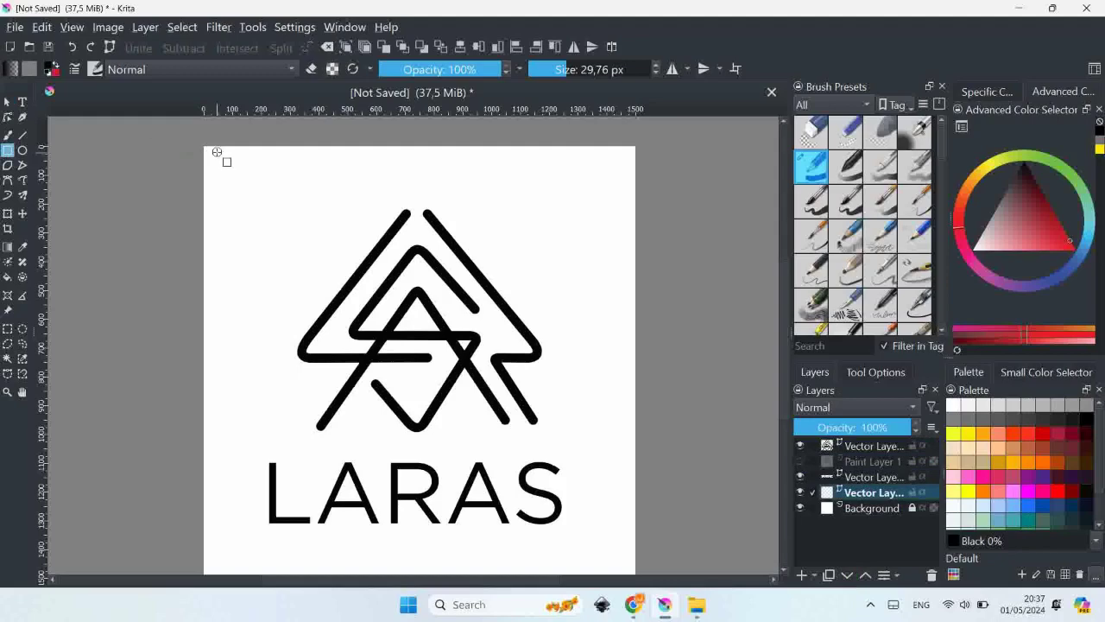
click(1043, 505)
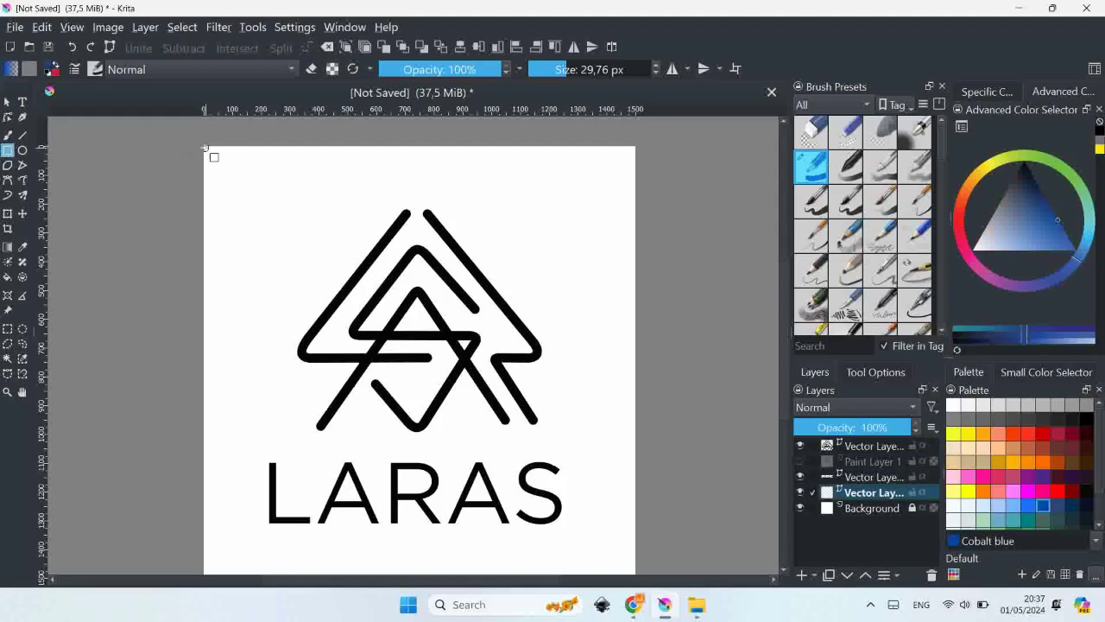
mouse_move(204, 147)
mouse_down()
mouse_move(425, 321)
mouse_move(639, 554)
mouse_up()
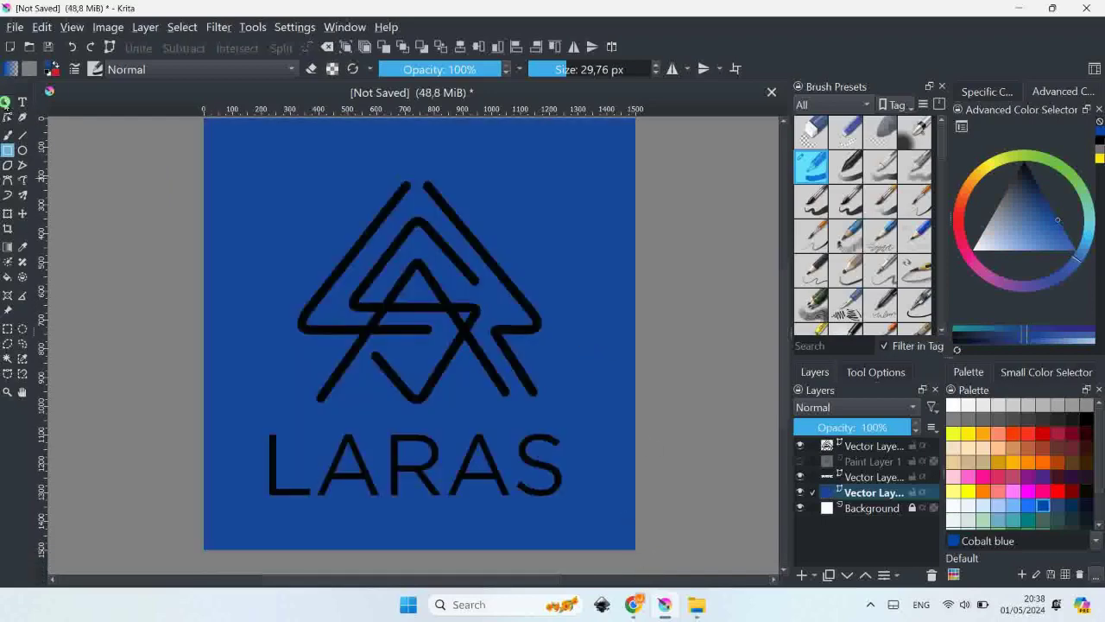
click(7, 101)
click(593, 225)
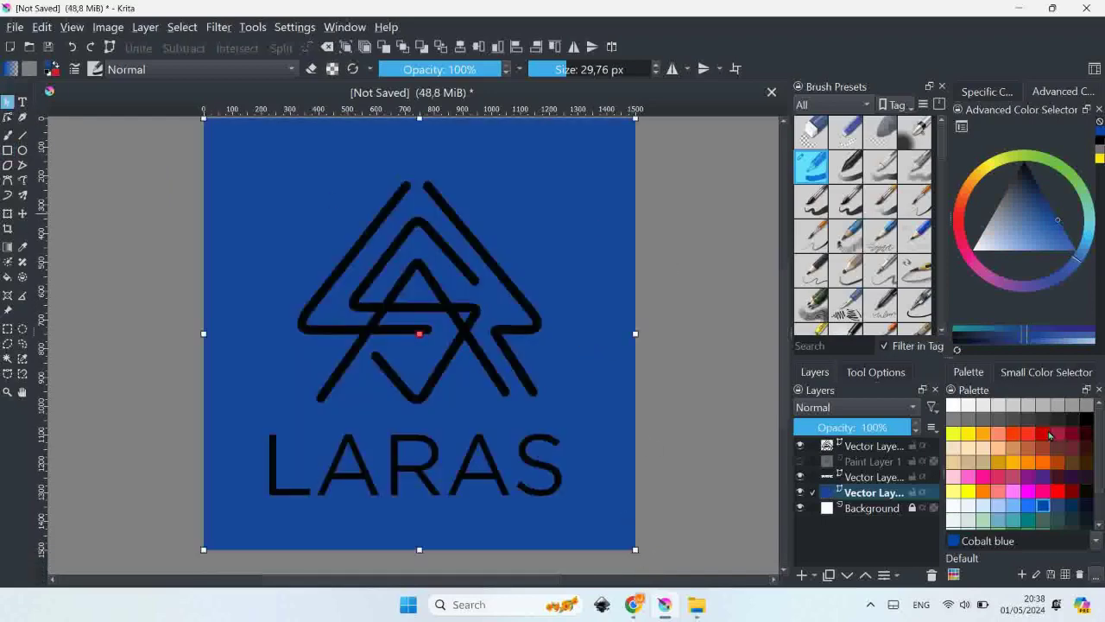
- Recolour the background rectangle English-red and give the monogram a solid white stroke
click(1046, 434)
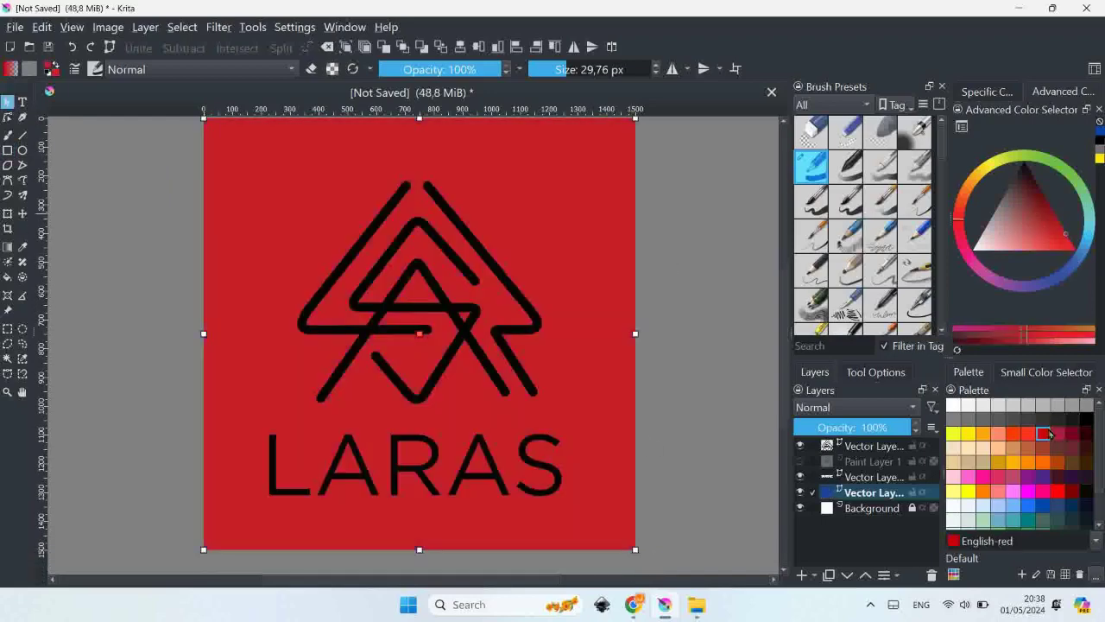
click(874, 446)
click(522, 301)
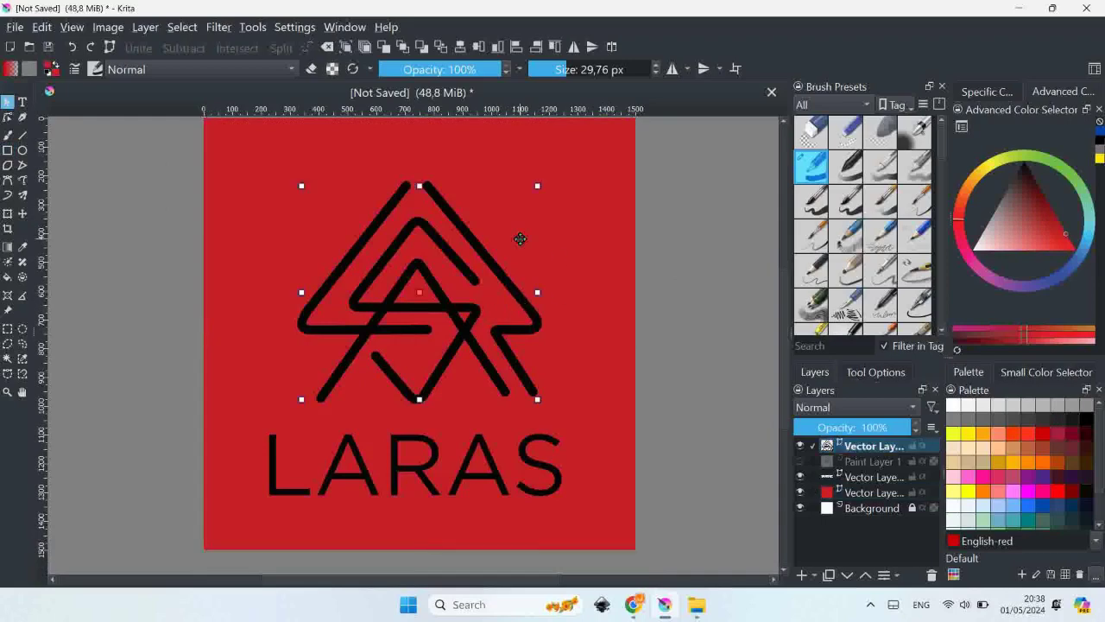
click(876, 372)
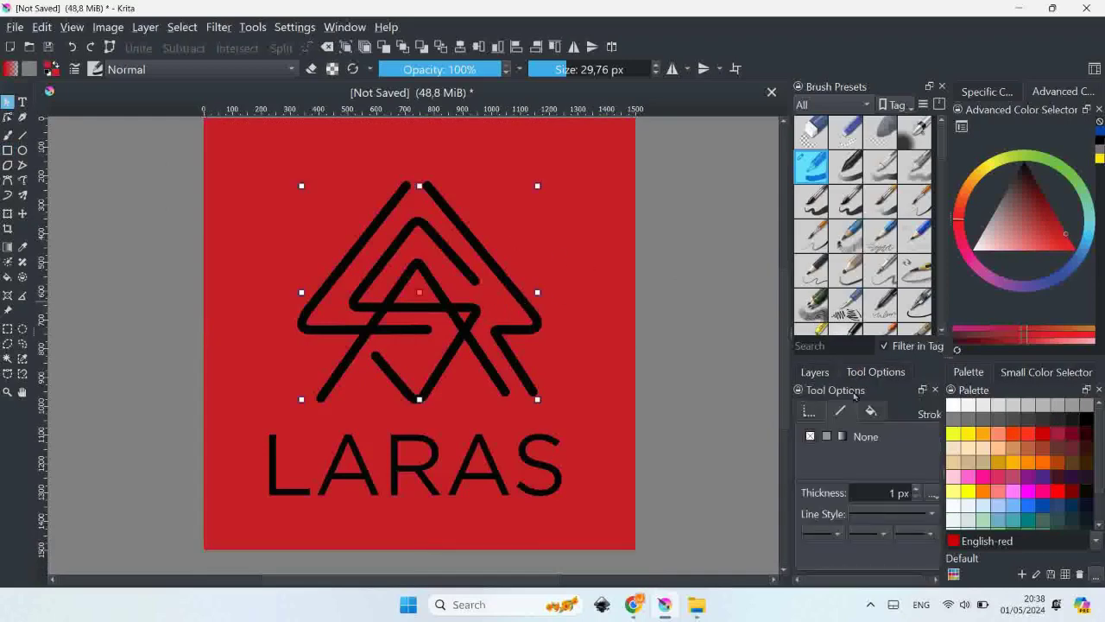
click(953, 405)
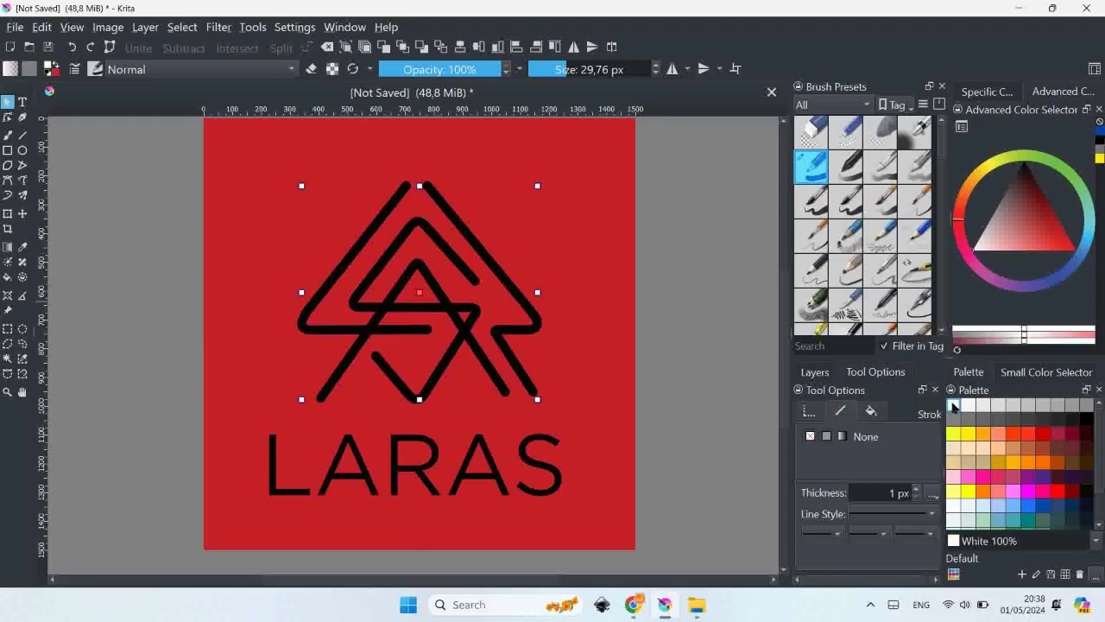
click(826, 436)
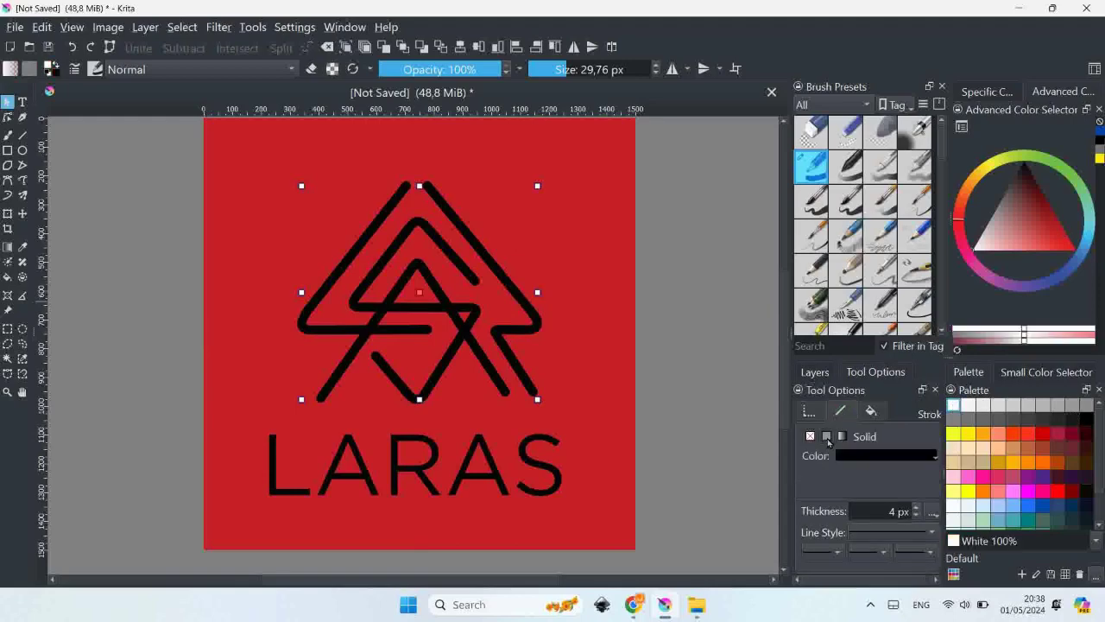
click(931, 456)
click(848, 256)
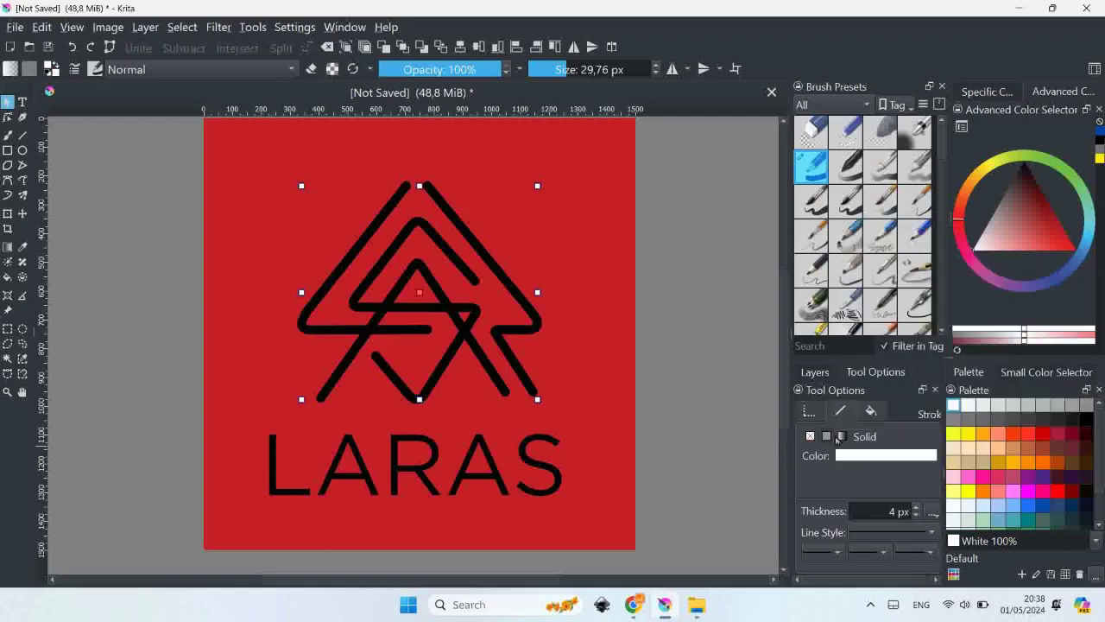
- Ungroup the monogram shapes and set their stroke colour to white
right_click(508, 320)
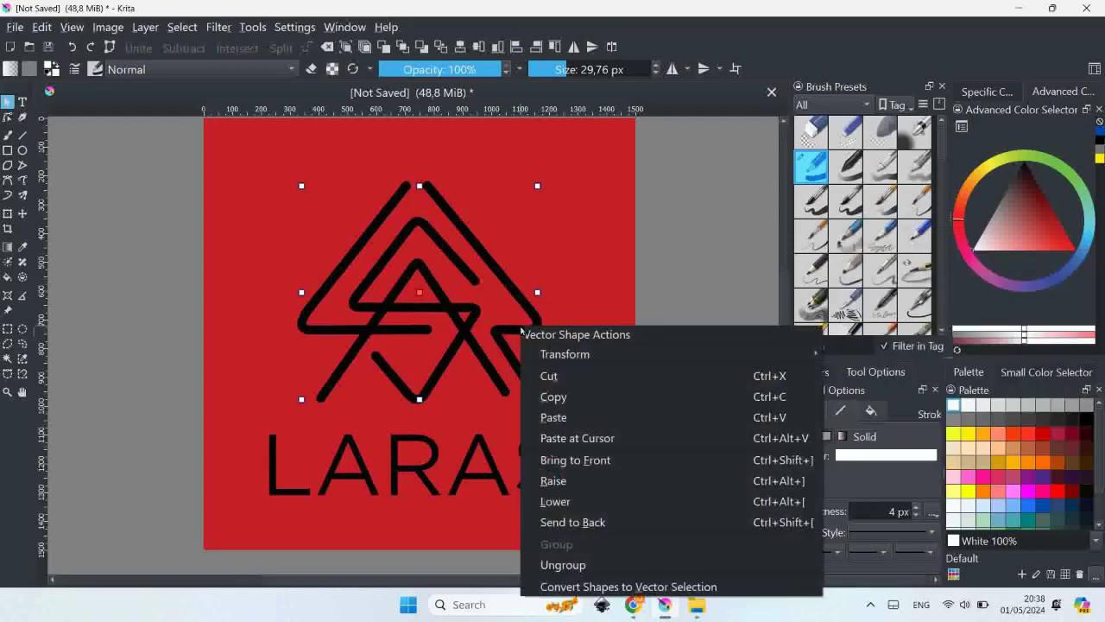
click(578, 562)
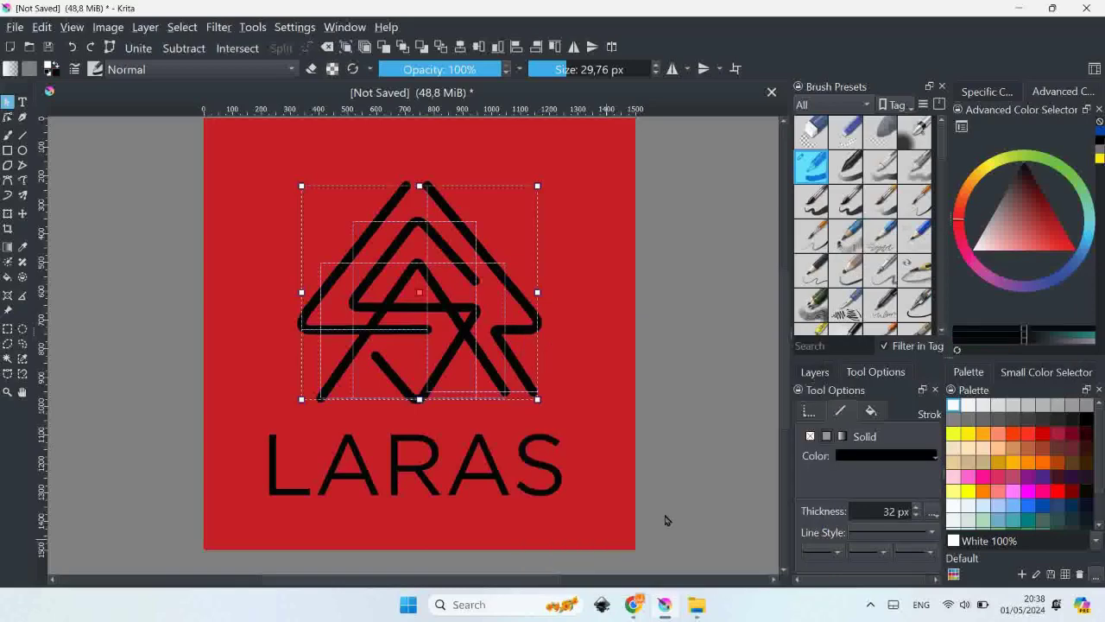
click(929, 456)
click(848, 261)
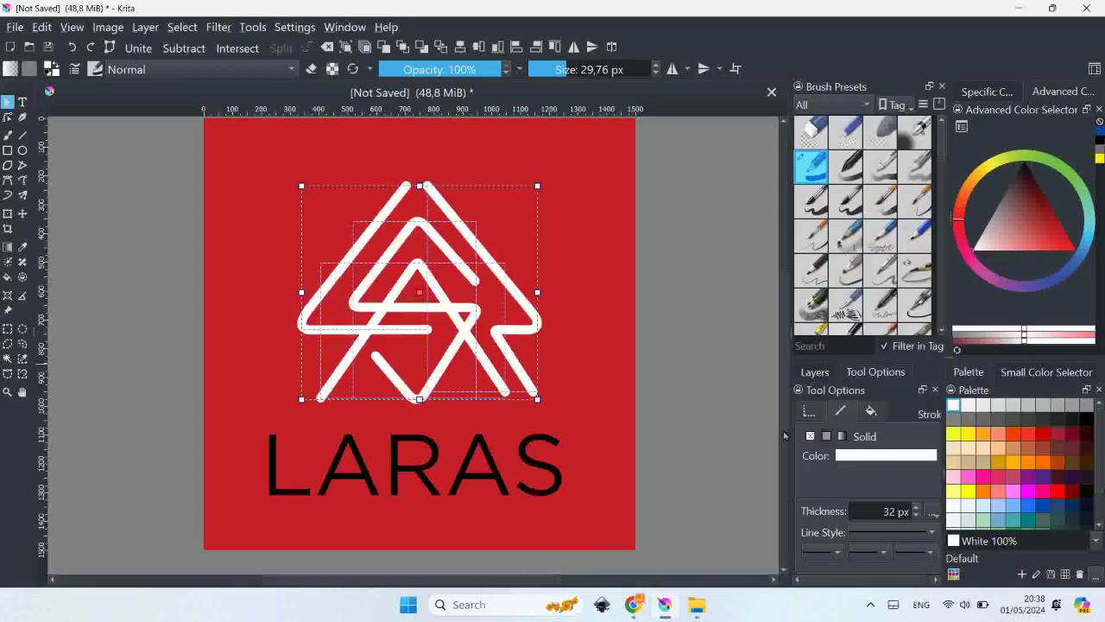
- Move the LARAS text layer up one place and make the text white
click(815, 372)
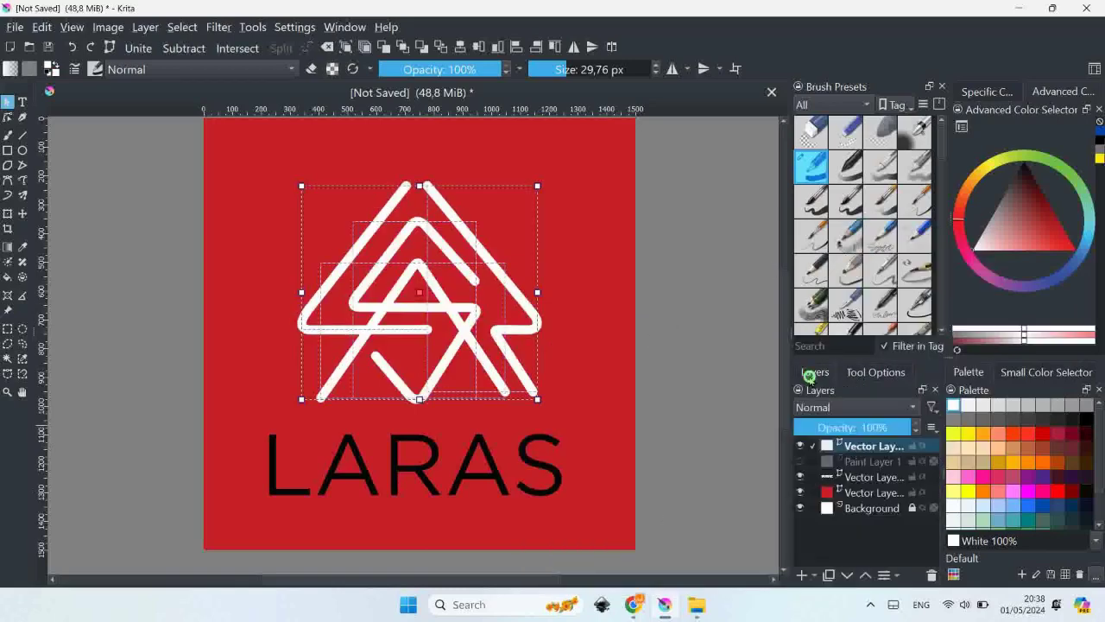
click(866, 480)
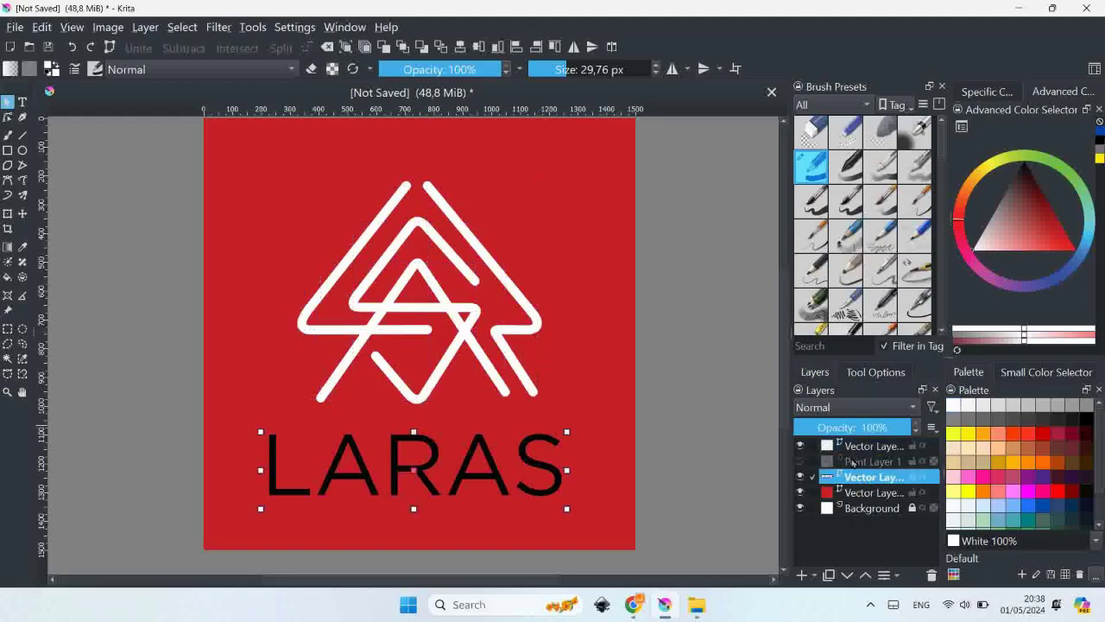
click(863, 574)
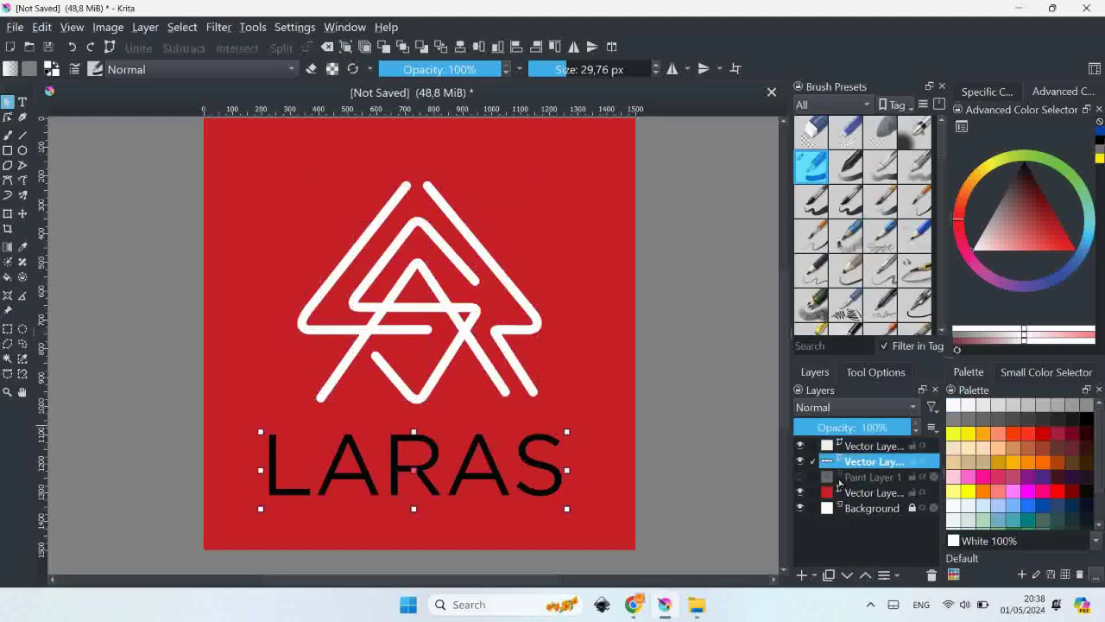
click(953, 406)
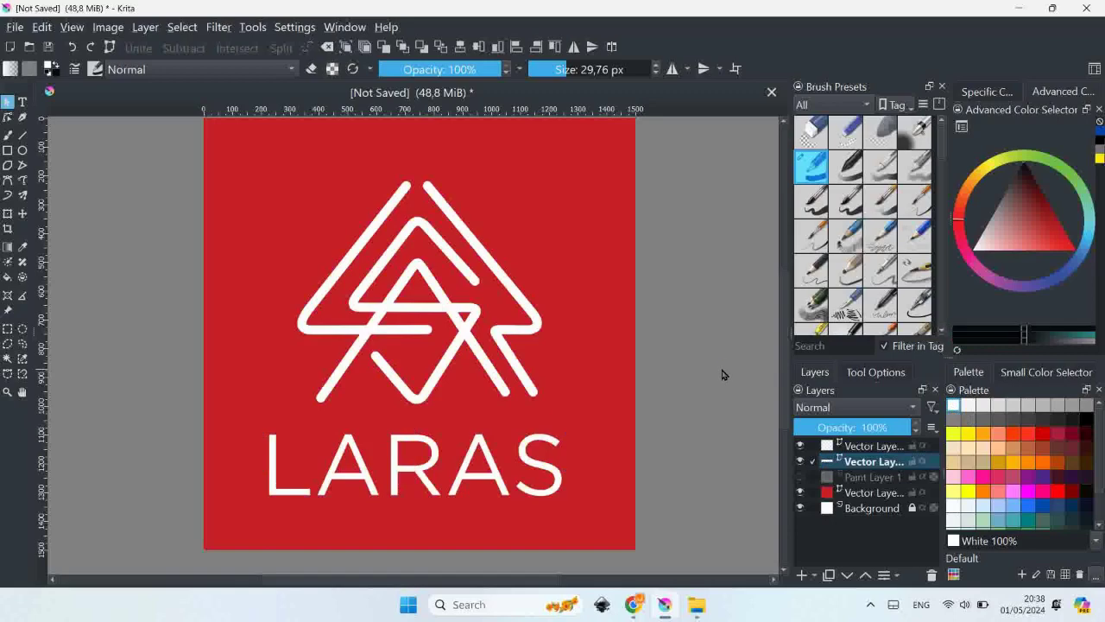